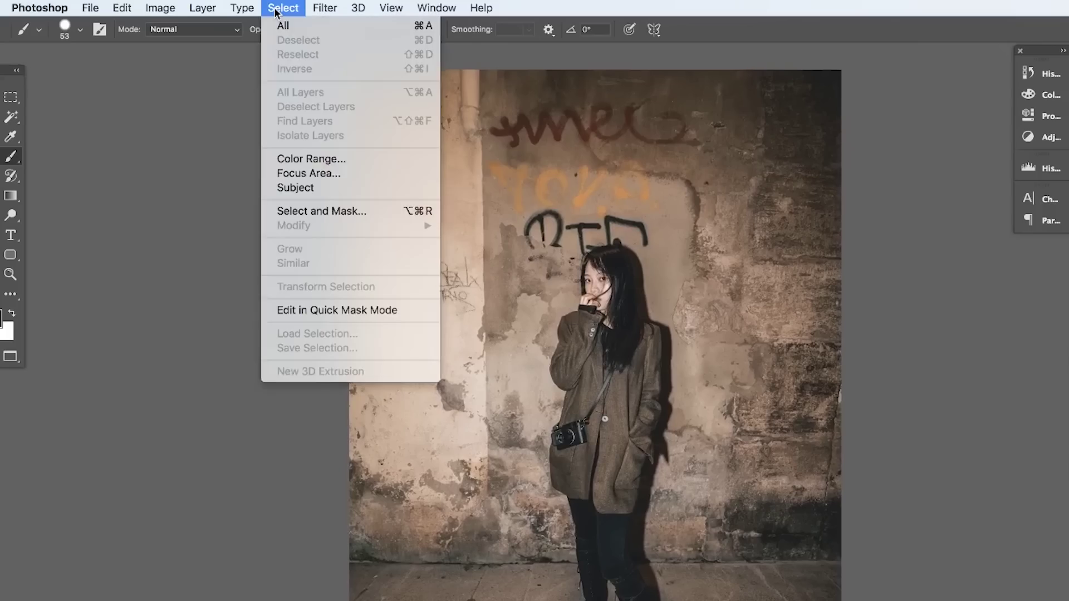
# Select the woman in the graffiti-wall photo with Select Subject and add a layer mask from the selection.
pyautogui.click(316, 189)
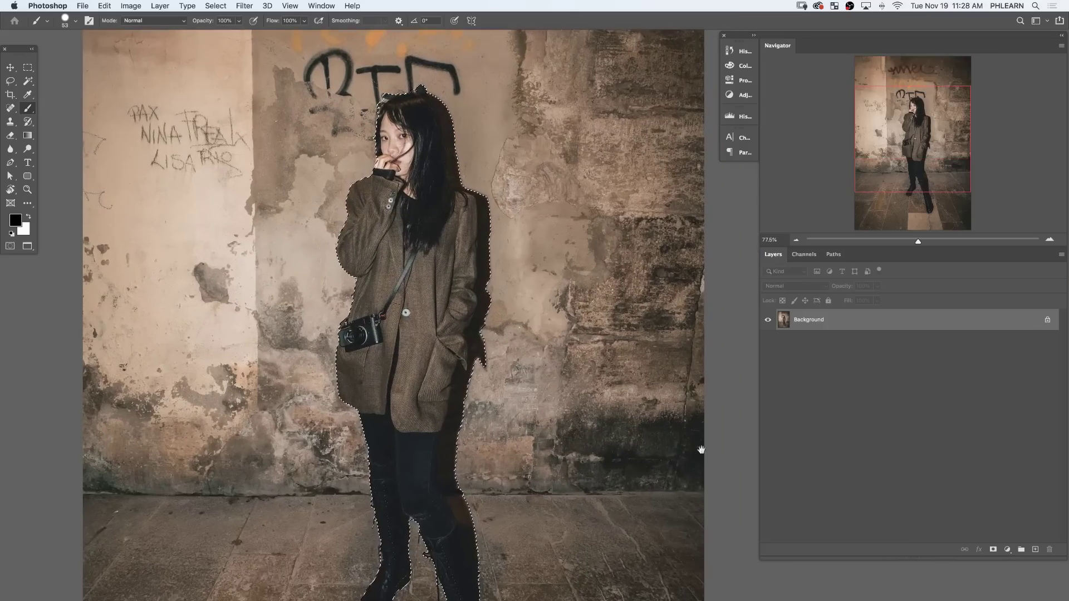
pyautogui.click(993, 550)
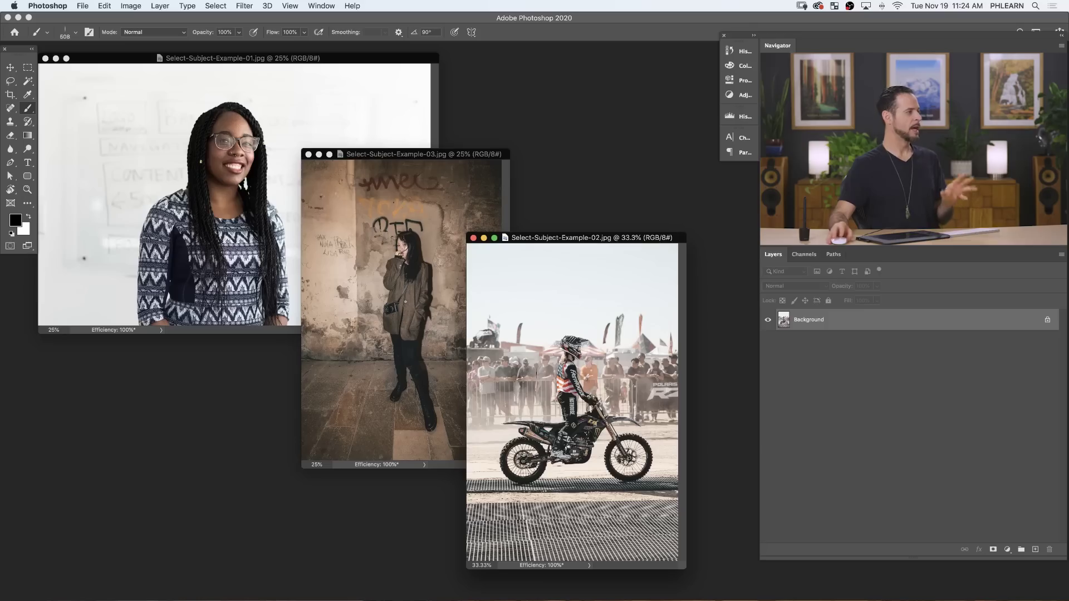
# Display Select-Subject-Example-01.jpg in full screen mode and select the woman with Select Subject.
pyautogui.click(367, 62)
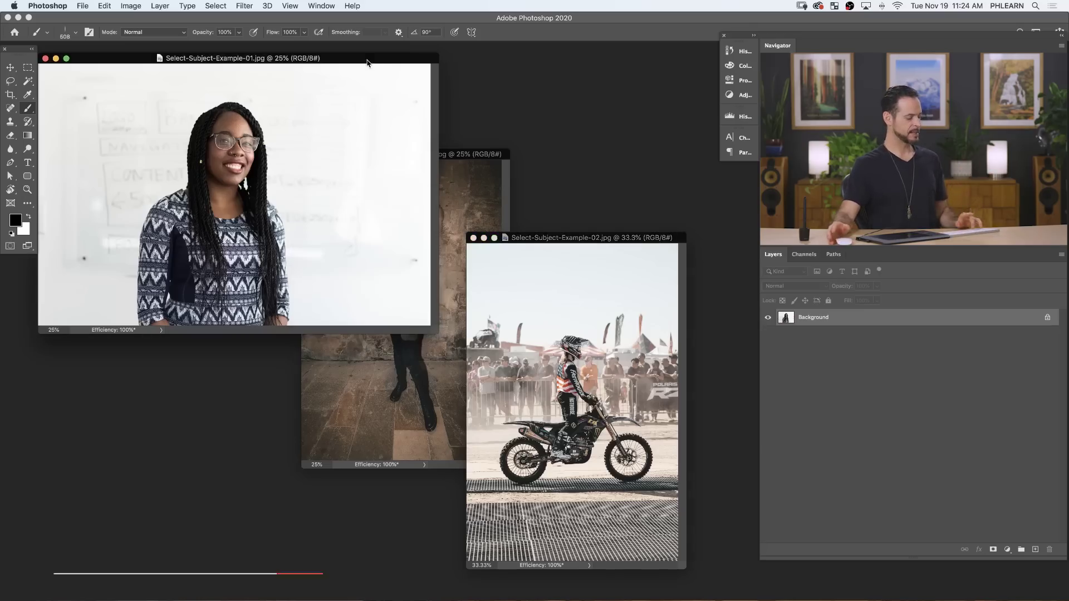
pyautogui.press('f')
pyautogui.moveTo(540, 310); pyautogui.dragTo(457, 250)
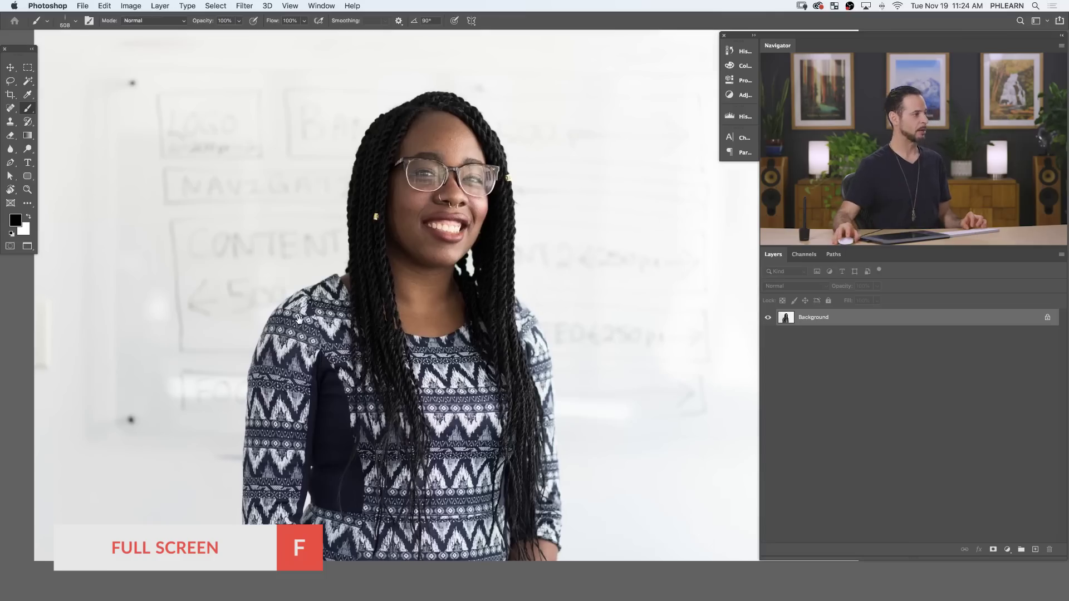
pyautogui.moveTo(262, 260)
pyautogui.mouseDown()
pyautogui.moveTo(329, 238)
pyautogui.moveTo(265, 269)
pyautogui.mouseUp()
pyautogui.moveTo(350, 300); pyautogui.dragTo(339, 310)
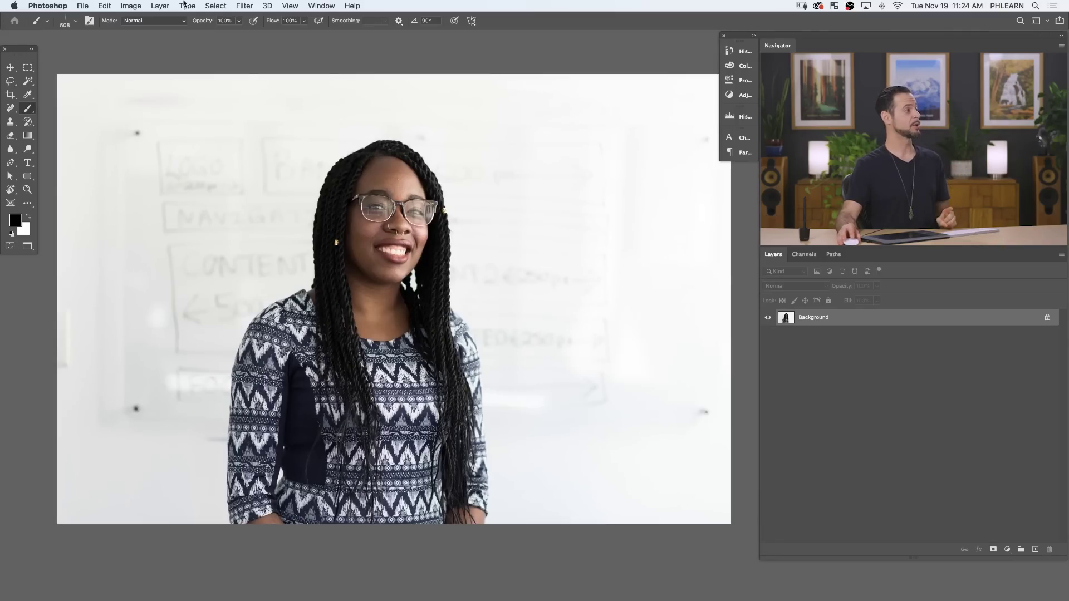
pyautogui.click(215, 6)
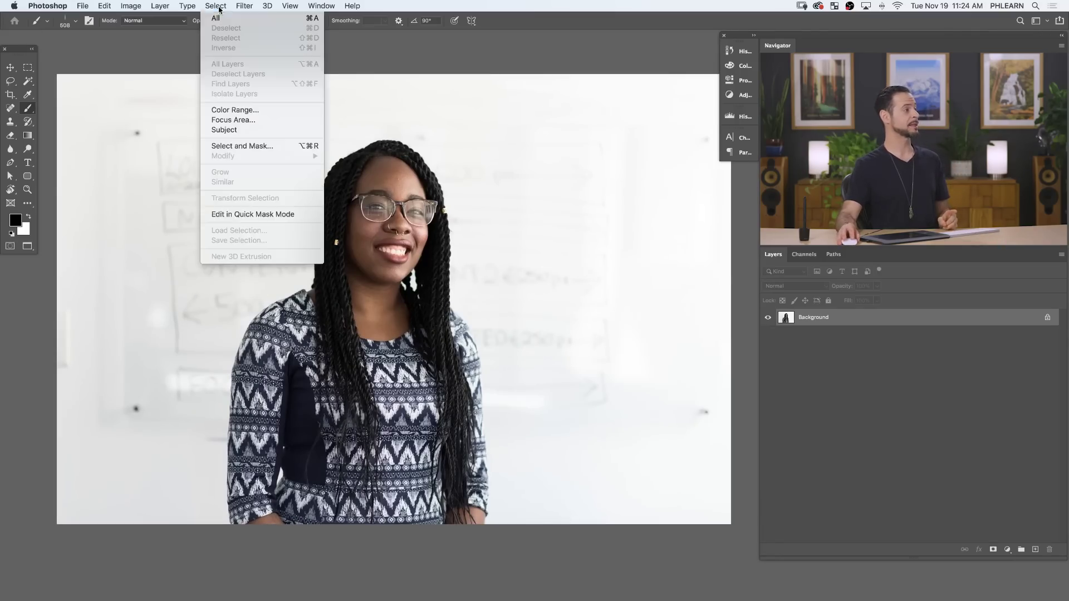
pyautogui.click(253, 130)
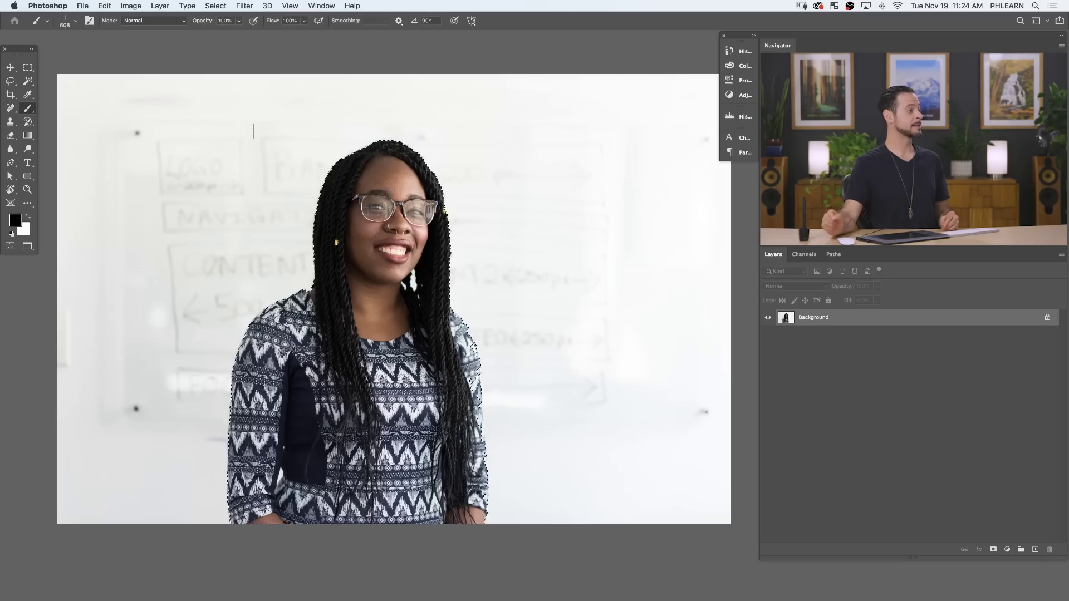
# Examine the selection outline around the braids, shoulders and patterned sleeve for areas it follows poorly.
pyautogui.moveTo(312, 298); pyautogui.dragTo(385, 242)
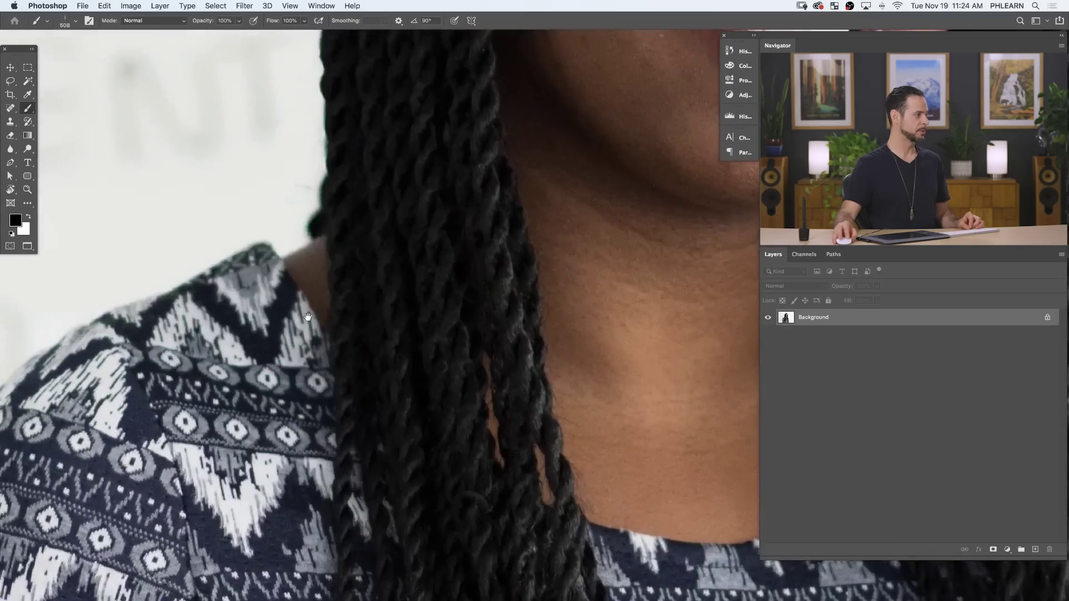
pyautogui.moveTo(379, 95); pyautogui.dragTo(212, 406)
pyautogui.moveTo(175, 324); pyautogui.dragTo(25, 600)
pyautogui.moveTo(407, 344); pyautogui.dragTo(43, 410)
pyautogui.moveTo(420, 595); pyautogui.dragTo(403, 320)
pyautogui.moveTo(430, 394); pyautogui.dragTo(374, 191)
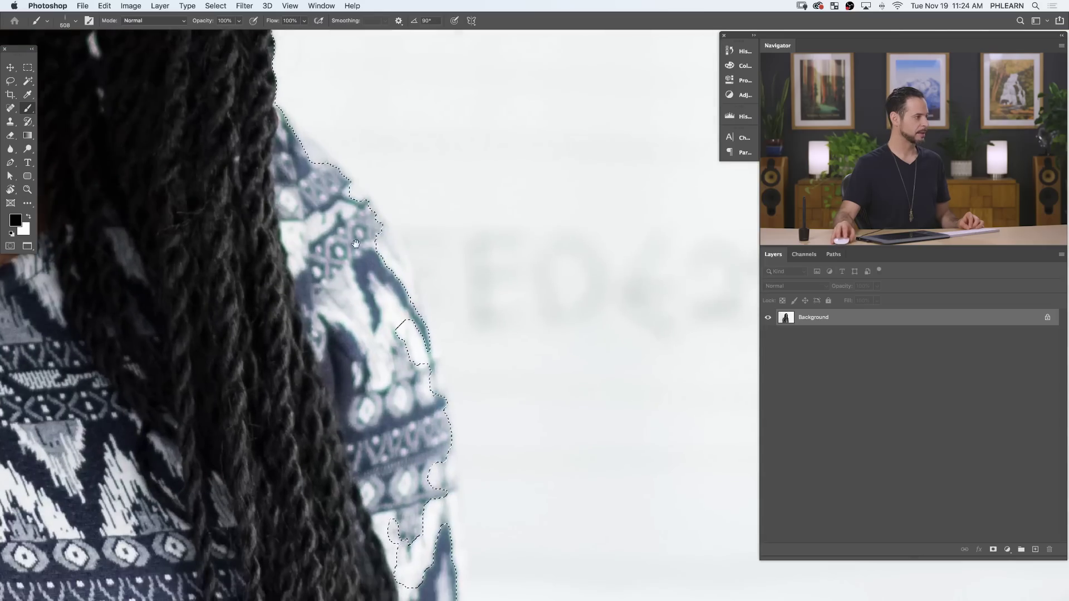
pyautogui.moveTo(403, 294); pyautogui.dragTo(420, 251)
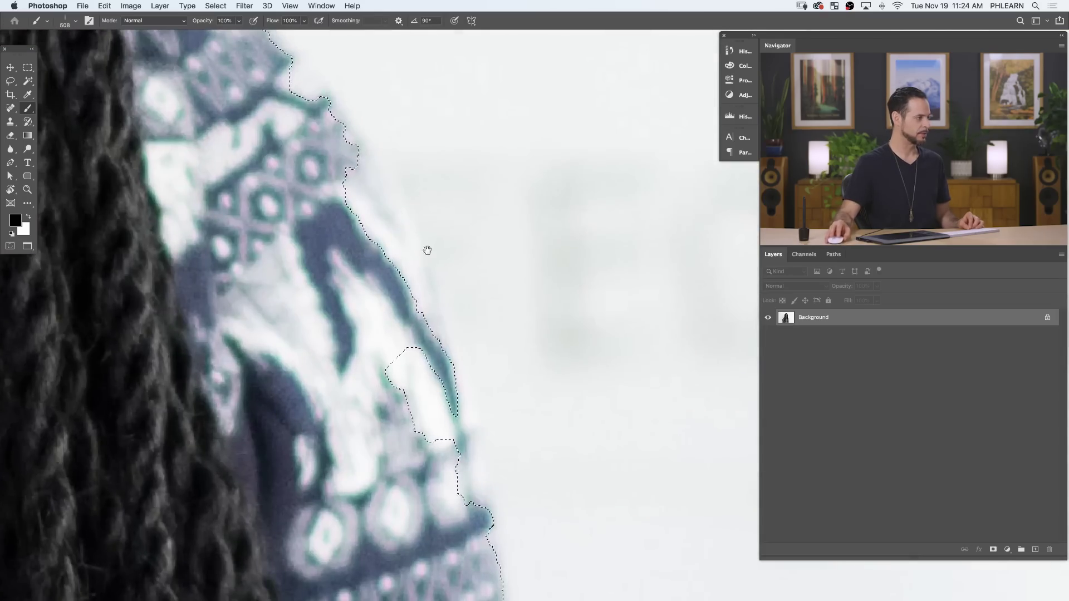
pyautogui.moveTo(515, 384); pyautogui.dragTo(477, 393)
pyautogui.moveTo(476, 317); pyautogui.dragTo(445, 129)
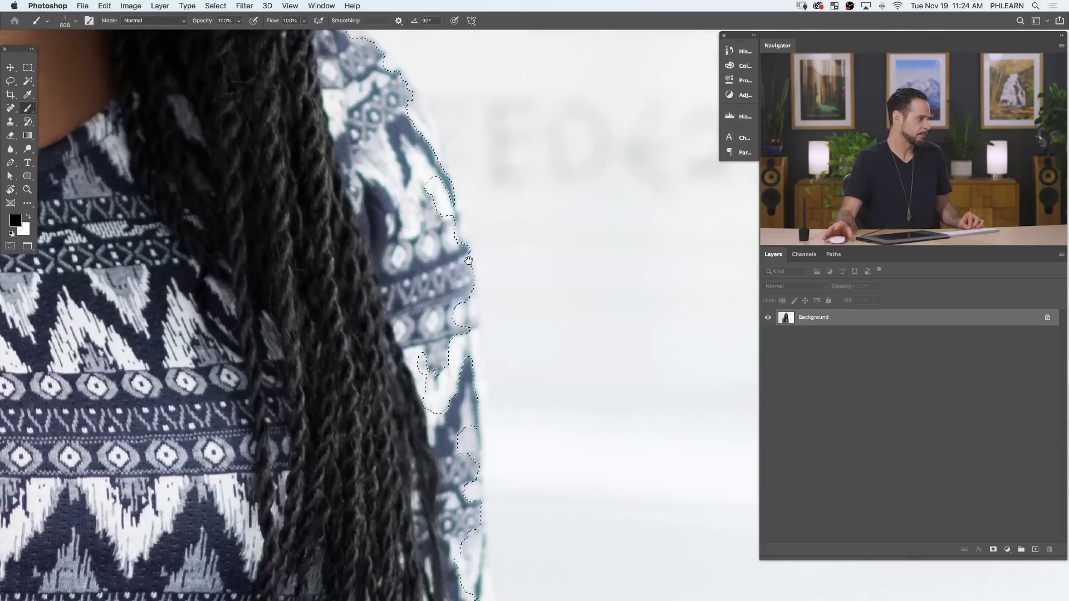
pyautogui.moveTo(460, 356); pyautogui.dragTo(447, 171)
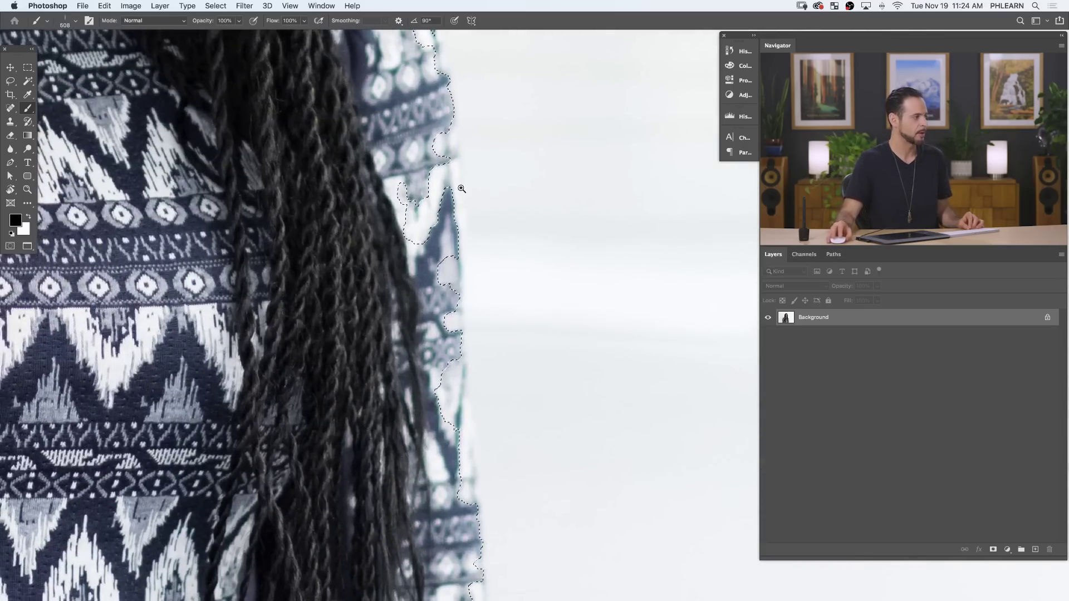
pyautogui.scroll(-4, 411, 195)
pyautogui.scroll(-5, 411, 194)
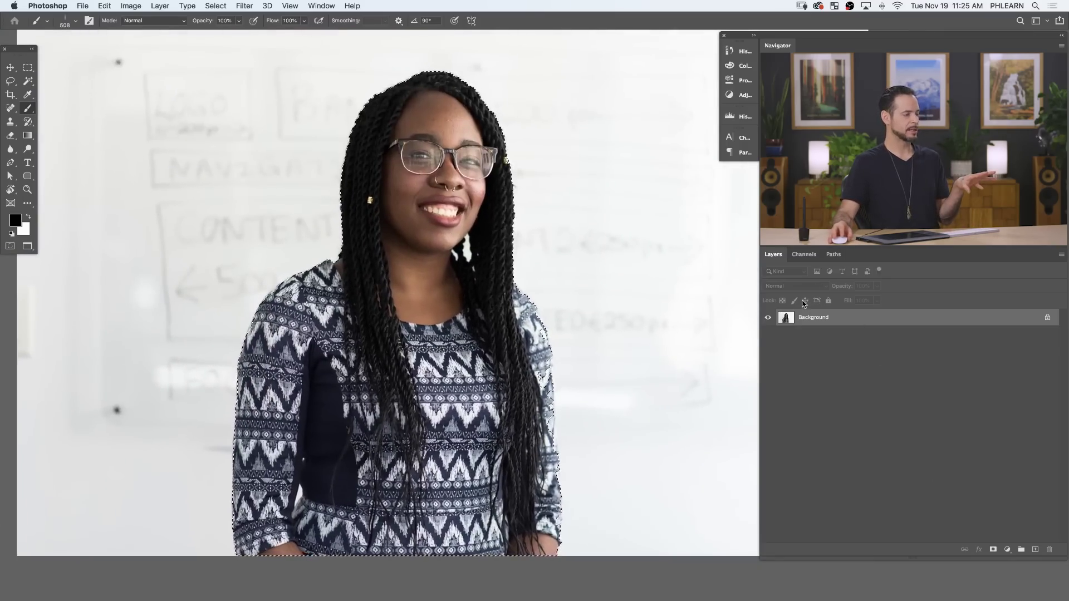
# Mask the woman's layer from the selection and place a solid color fill layer in ff0000 beneath it.
pyautogui.click(992, 550)
pyautogui.press('x')
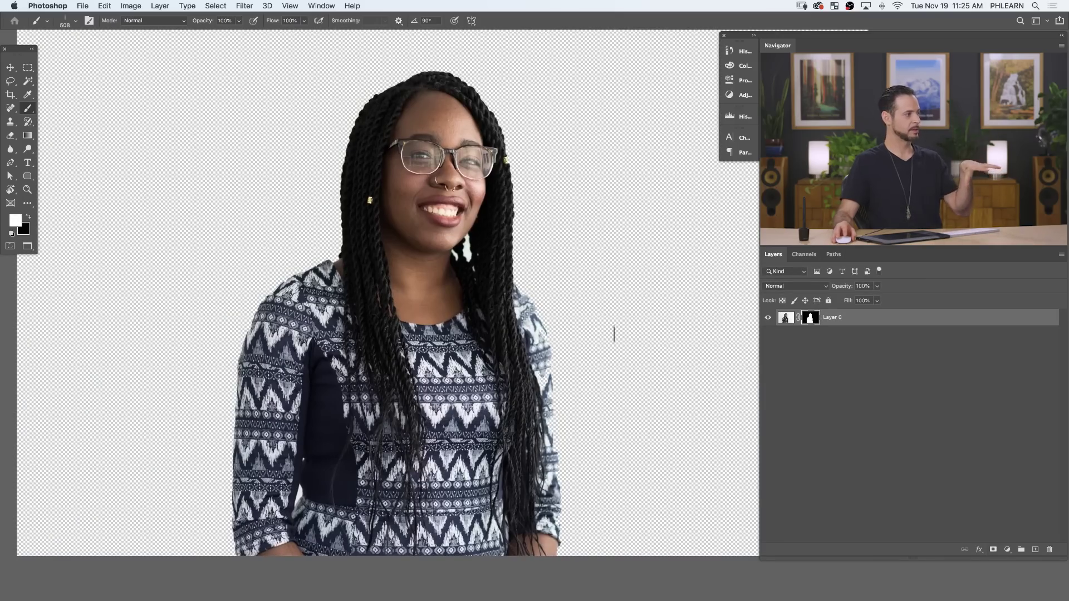
pyautogui.click(1009, 550)
pyautogui.click(1009, 561)
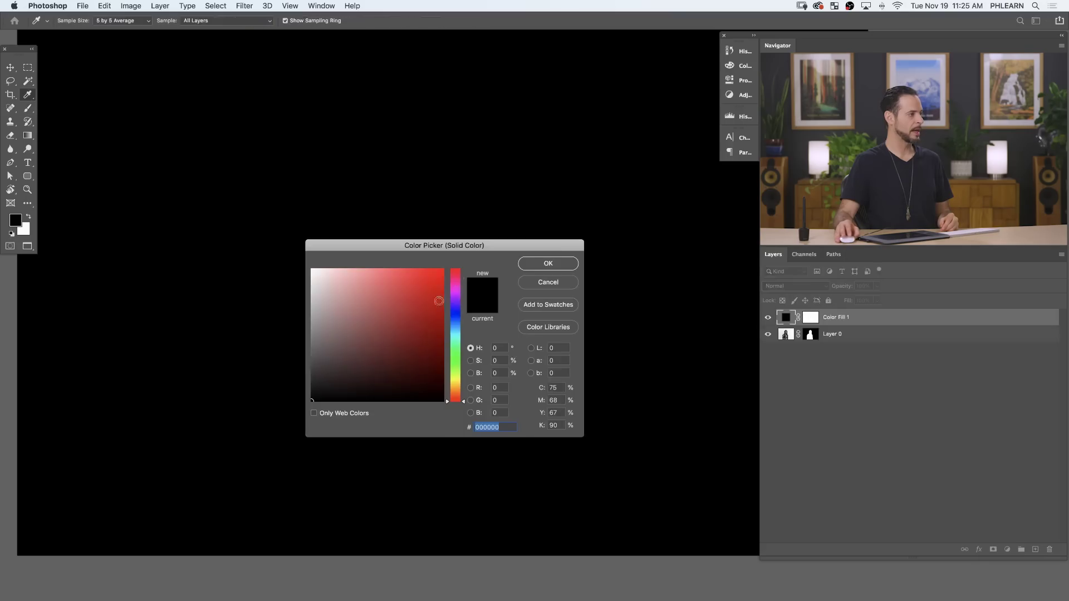
pyautogui.write('ff0000')
pyautogui.click(573, 266)
pyautogui.moveTo(860, 321); pyautogui.dragTo(868, 359)
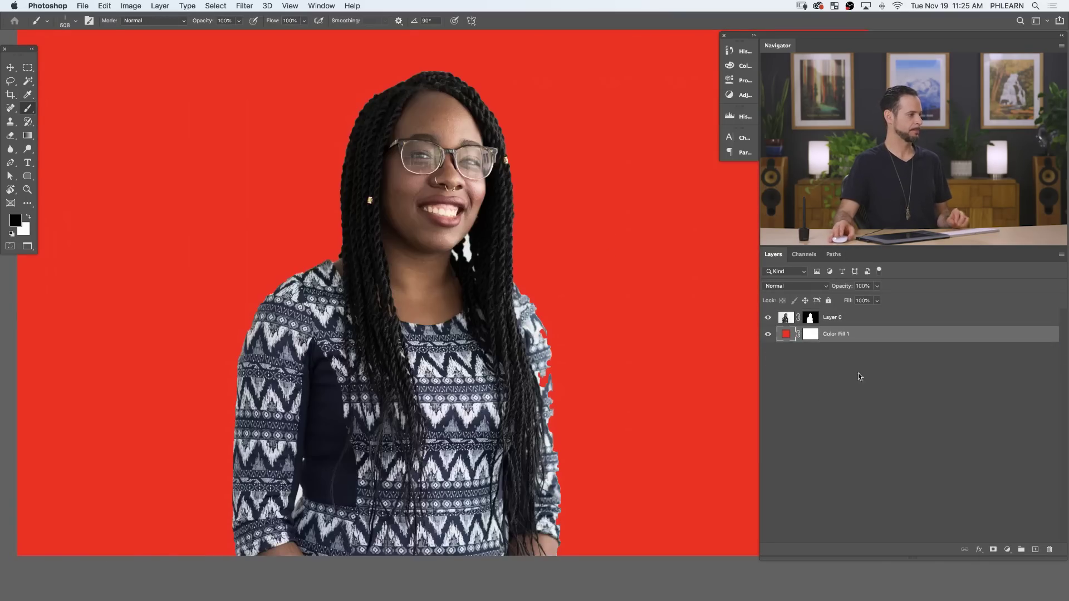
# Examine the cutout edge at the woman's shoulder against the red, comparing it with the layer mask disabled and enabled.
pyautogui.moveTo(241, 469); pyautogui.dragTo(340, 469)
pyautogui.moveTo(279, 244); pyautogui.dragTo(270, 460)
pyautogui.moveTo(250, 238); pyautogui.dragTo(228, 479)
pyautogui.moveTo(234, 262); pyautogui.dragTo(359, 392)
pyautogui.moveTo(444, 281); pyautogui.dragTo(392, 350)
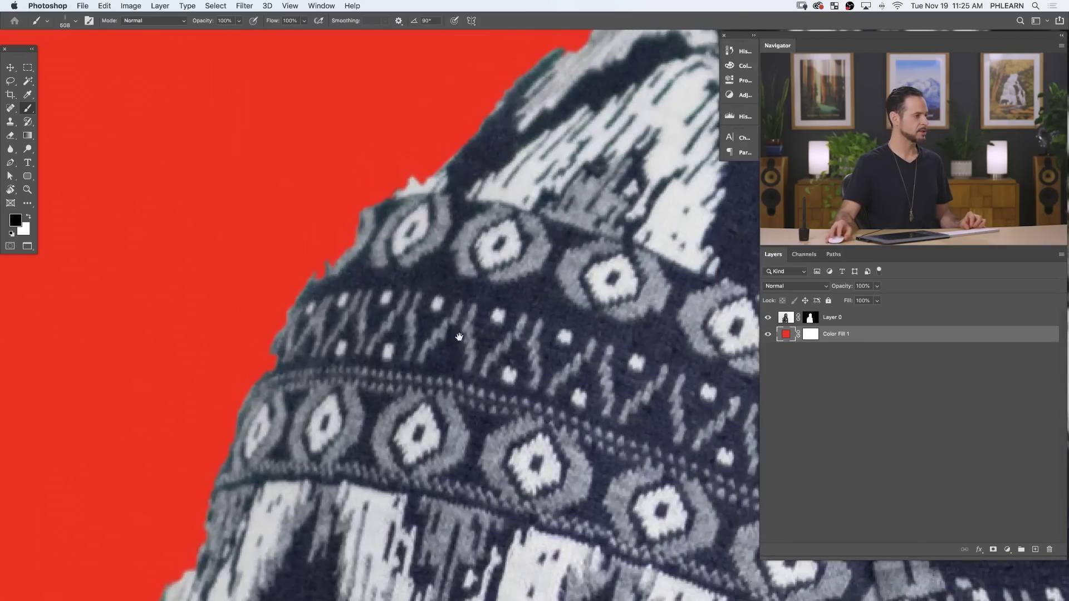
pyautogui.keyDown('shift'); pyautogui.click(810, 318); pyautogui.keyUp('shift')
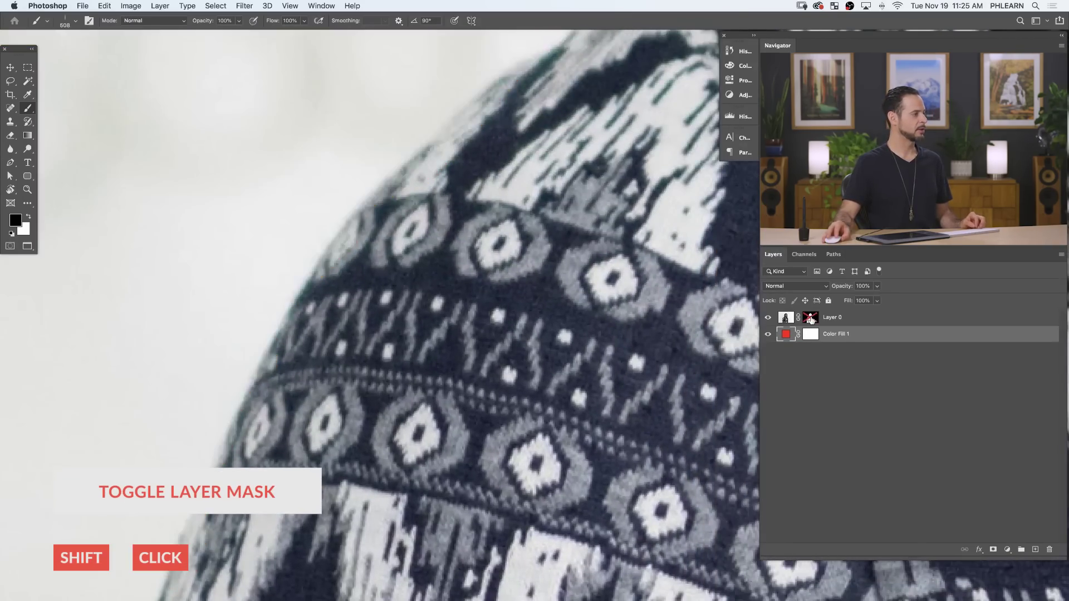
pyautogui.keyDown('shift'); pyautogui.click(810, 318); pyautogui.keyUp('shift')
pyautogui.keyDown('shift'); pyautogui.click(811, 319); pyautogui.keyUp('shift')
pyautogui.keyDown('shift'); pyautogui.click(810, 318); pyautogui.keyUp('shift')
pyautogui.keyDown('shift'); pyautogui.click(810, 318); pyautogui.keyUp('shift')
pyautogui.keyDown('shift'); pyautogui.click(810, 319); pyautogui.keyUp('shift')
# Inspect the masked edges along the neckline, braids and outer sleeve down to the cuff against the red fill.
pyautogui.scroll(3, 573, 265)
pyautogui.moveTo(546, 267); pyautogui.dragTo(431, 432)
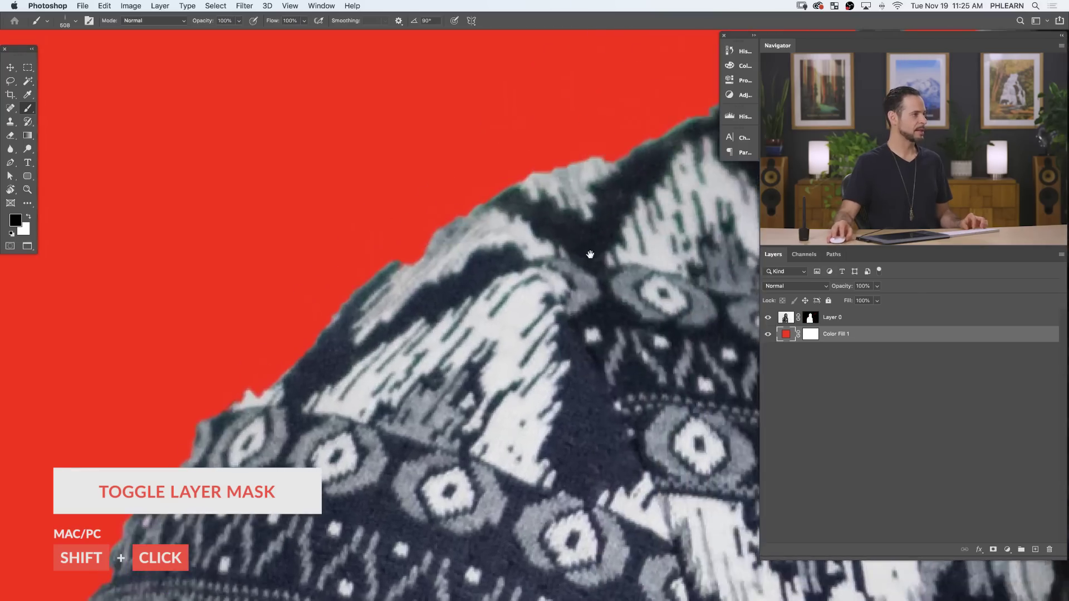
pyautogui.moveTo(573, 276); pyautogui.dragTo(389, 372)
pyautogui.moveTo(517, 272); pyautogui.dragTo(286, 362)
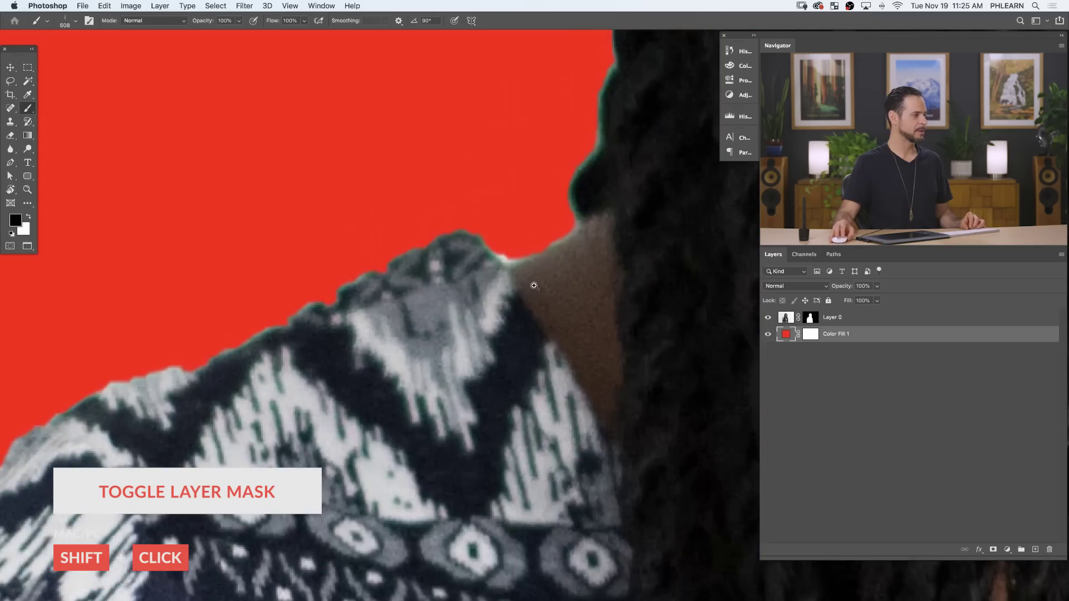
pyautogui.scroll(10, 533, 285)
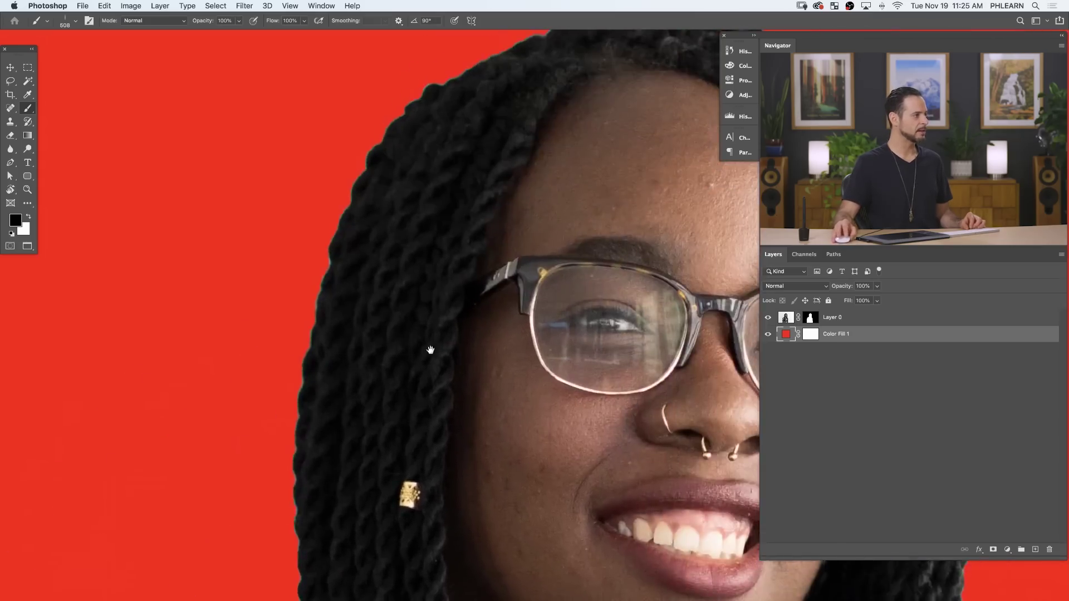
pyautogui.hscroll(4, 379, 383)
pyautogui.scroll(-12, 412, 333)
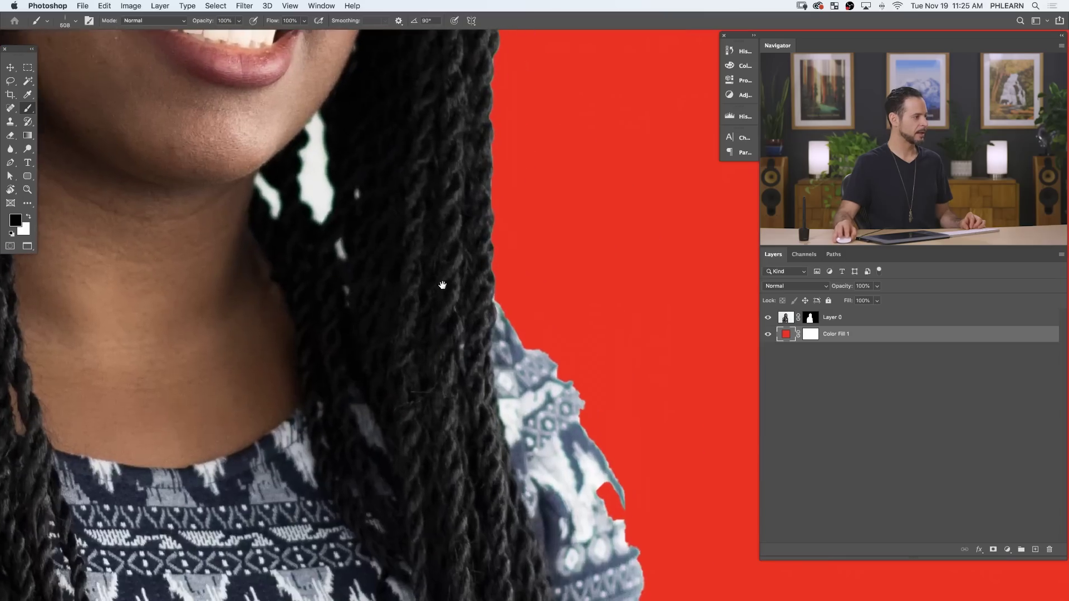
pyautogui.scroll(-12, 537, 427)
pyautogui.hscroll(3, 518, 439)
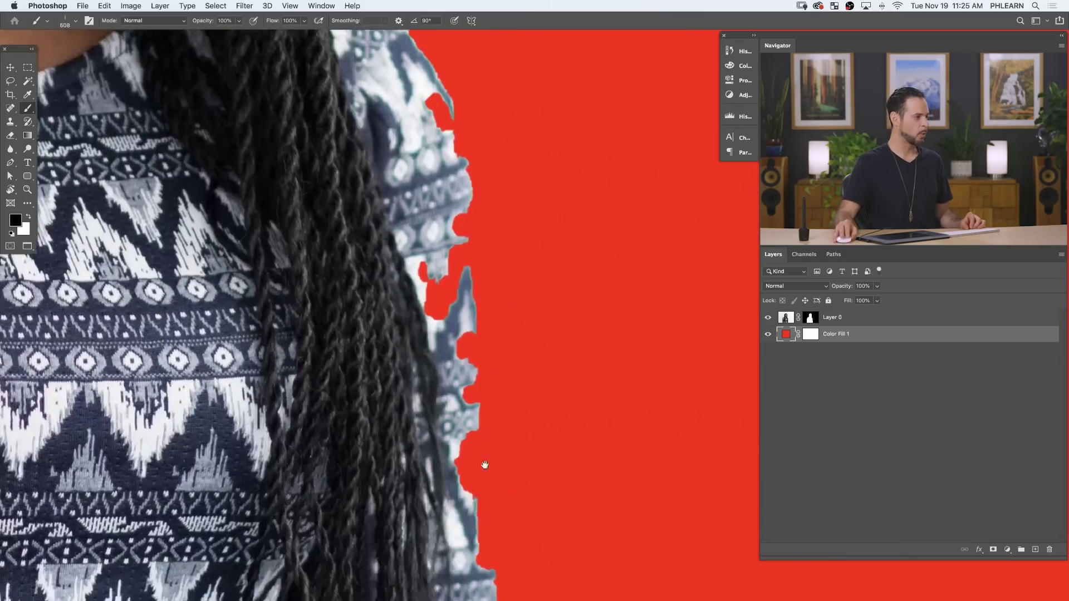
pyautogui.moveTo(485, 464); pyautogui.dragTo(497, 231)
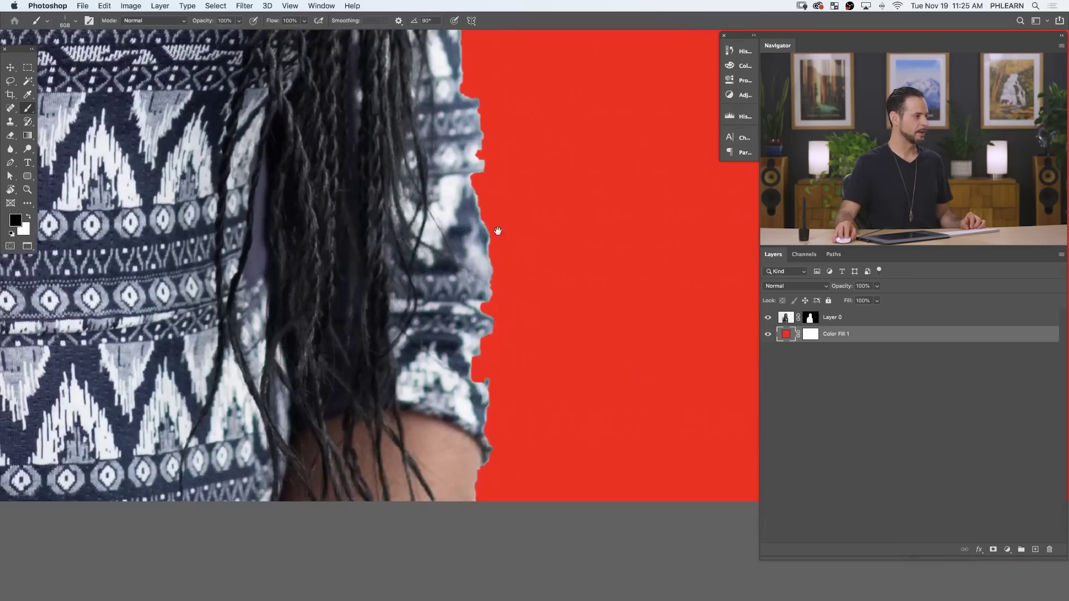
# Compare the sleeve cuff and the gaps between the braids with the layer mask disabled, and re-enable the mask.
pyautogui.keyDown('shift'); pyautogui.click(808, 321); pyautogui.keyUp('shift')
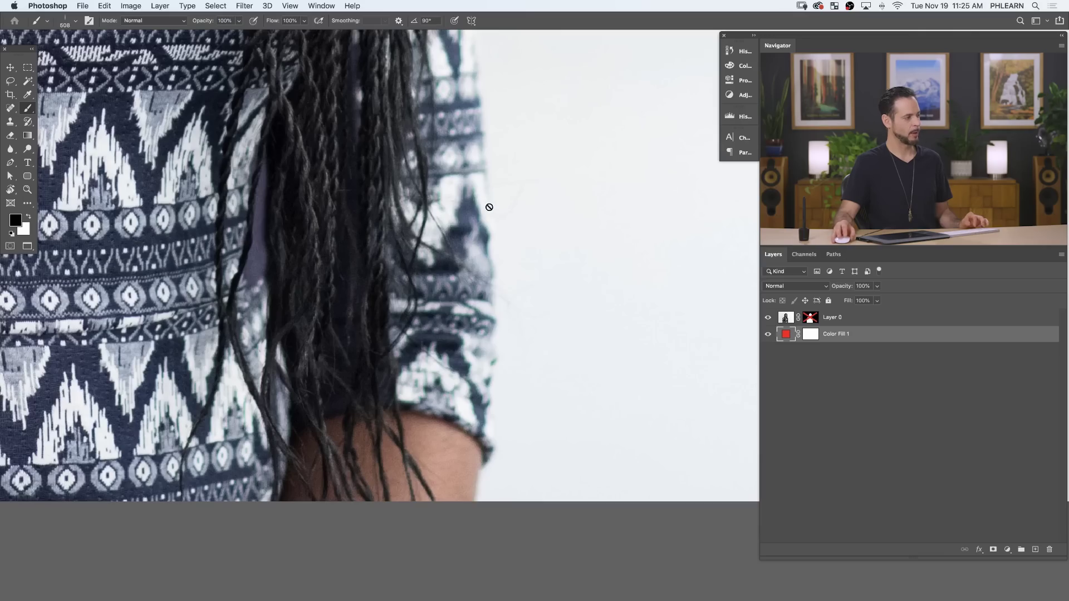
pyautogui.moveTo(342, 127); pyautogui.dragTo(398, 236)
pyautogui.moveTo(398, 236); pyautogui.dragTo(533, 320)
pyautogui.keyDown('shift'); pyautogui.click(812, 320); pyautogui.keyUp('shift')
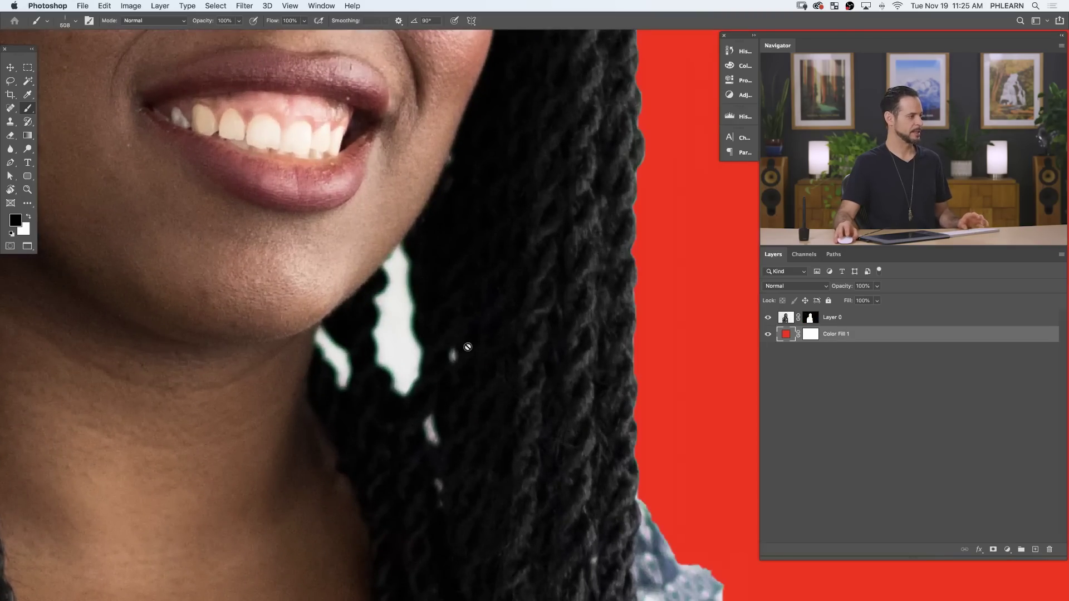
# Select the white gaps between the braids beside the neck with the Magic Wand and fill them with black on Layer 0's mask.
pyautogui.press('super+0')
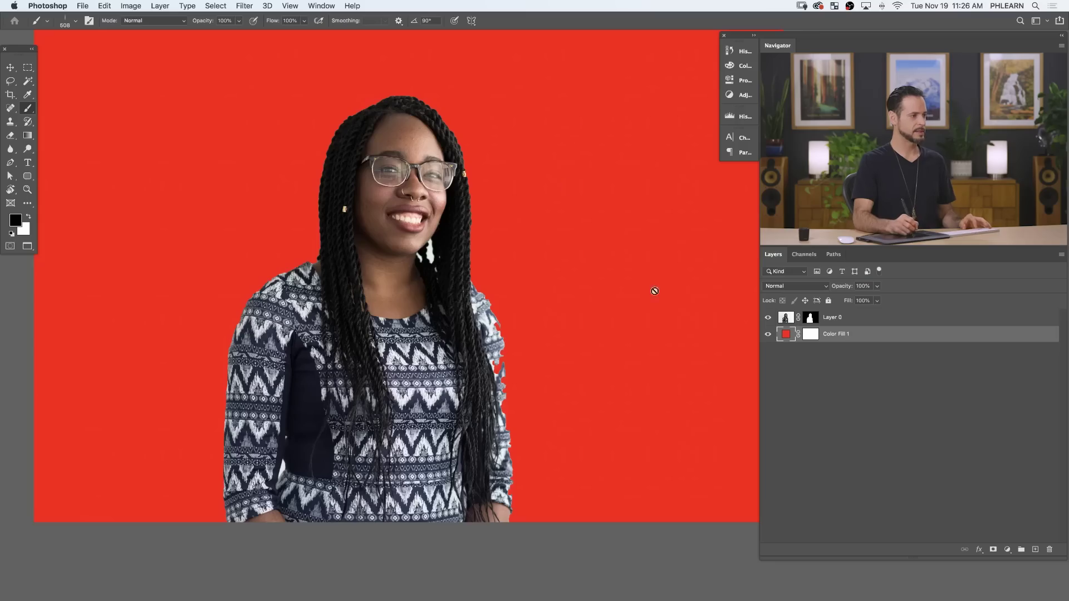
pyautogui.click(810, 318)
pyautogui.moveTo(421, 270); pyautogui.dragTo(521, 270)
pyautogui.moveTo(456, 203); pyautogui.dragTo(448, 280)
pyautogui.press('w')
pyautogui.click(450, 286)
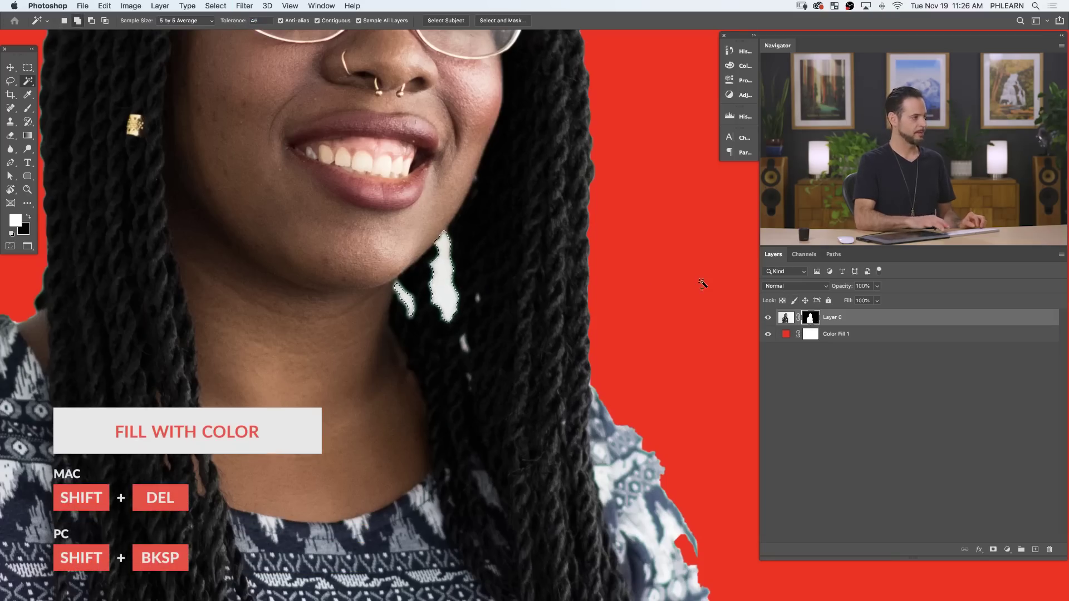
pyautogui.hotkey('shift', 'BackSpace')
pyautogui.click(601, 248)
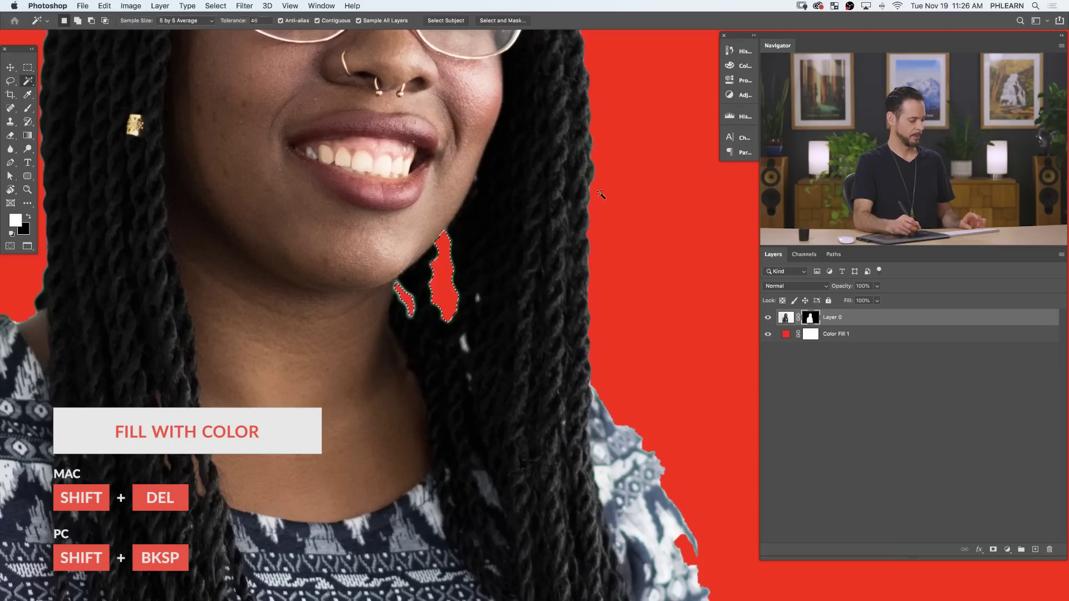
# Paint on Layer 0's mask in white with the Aaron Brush at size 53 to restore the missing parts of the outer sleeve edge.
pyautogui.moveTo(711, 563); pyautogui.dragTo(527, 199)
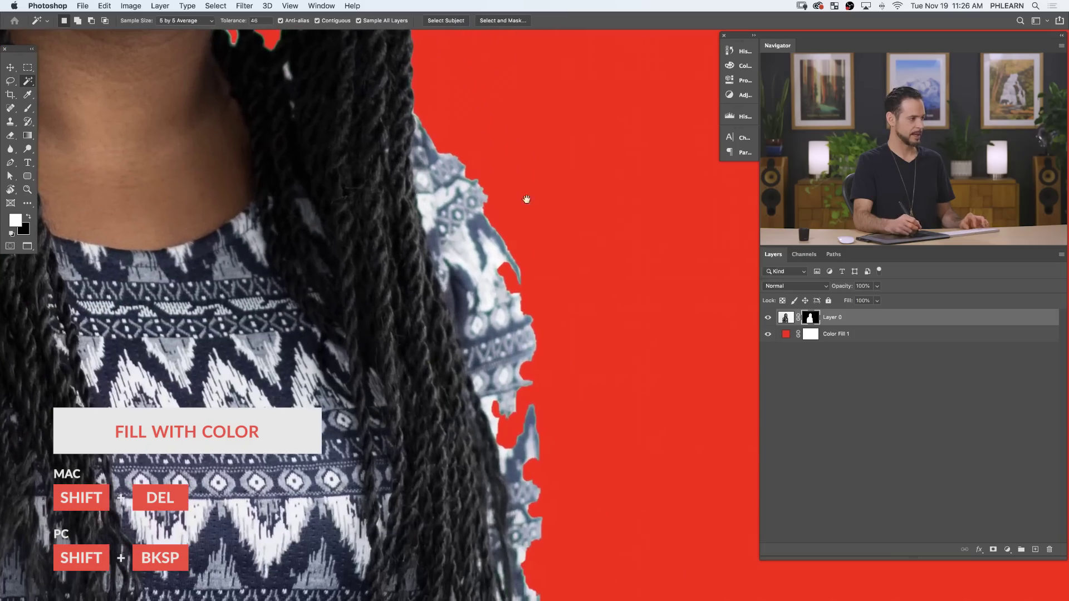
pyautogui.press('b')
pyautogui.rightClick(506, 339)
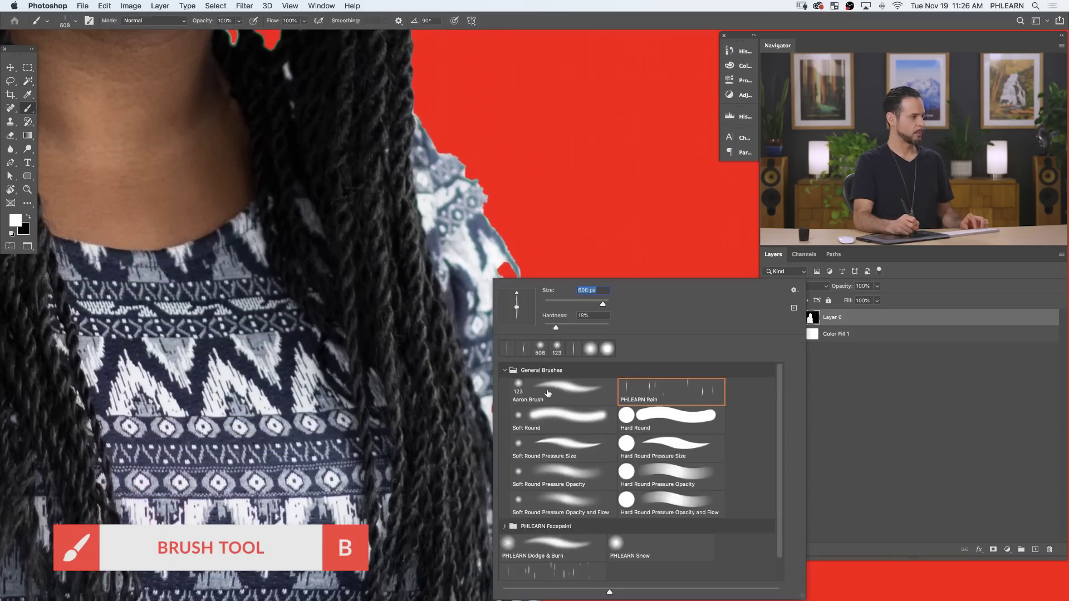
pyautogui.click(400, 388)
pyautogui.click(617, 205)
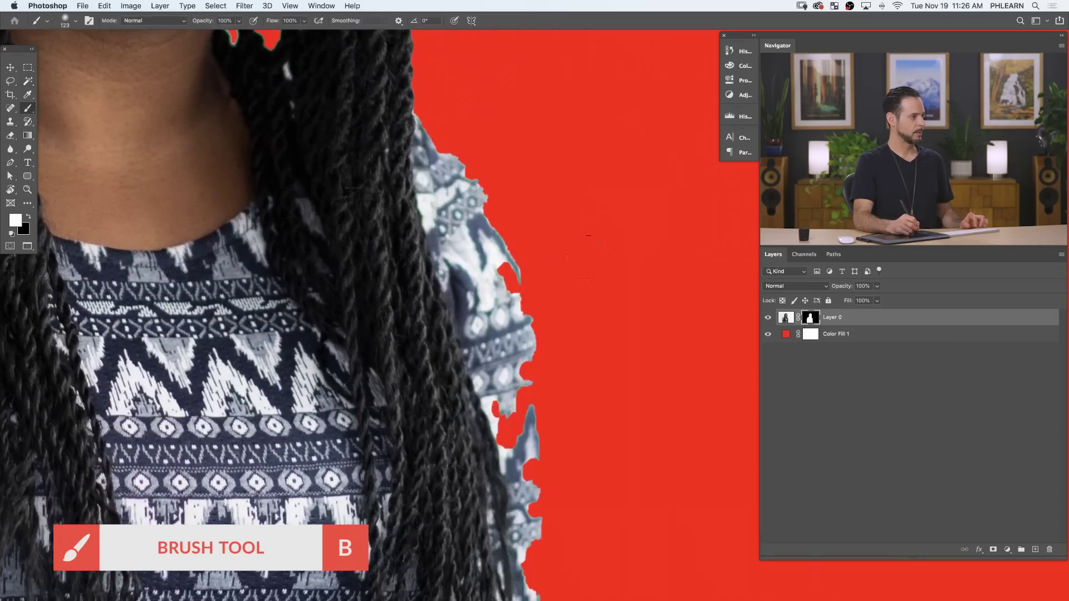
pyautogui.moveTo(508, 364); pyautogui.dragTo(494, 407)
pyautogui.press('x')
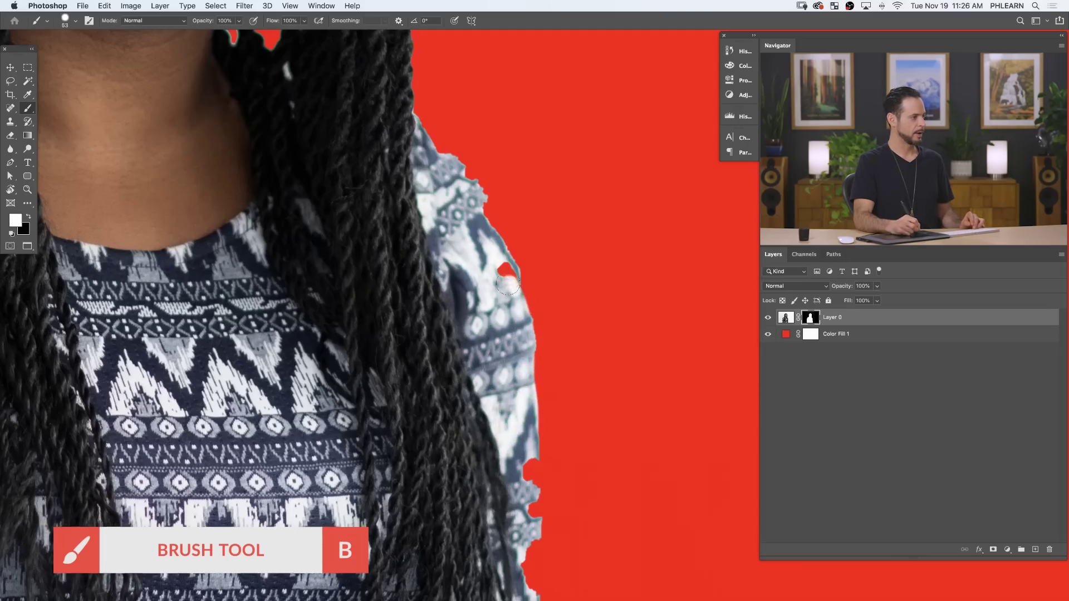
pyautogui.moveTo(509, 264); pyautogui.dragTo(521, 302)
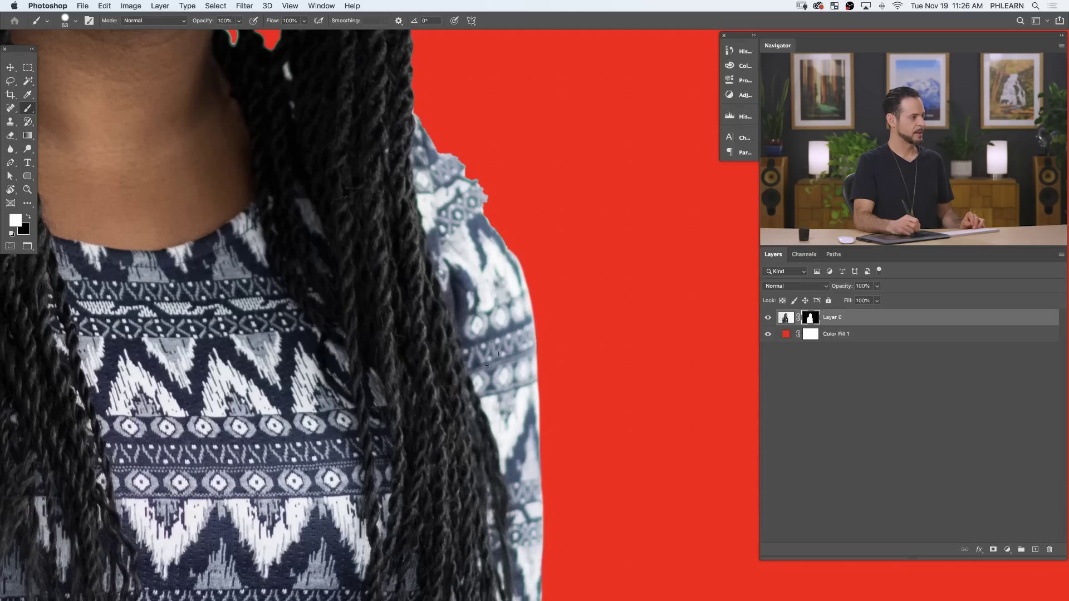
pyautogui.moveTo(564, 328); pyautogui.dragTo(518, 327)
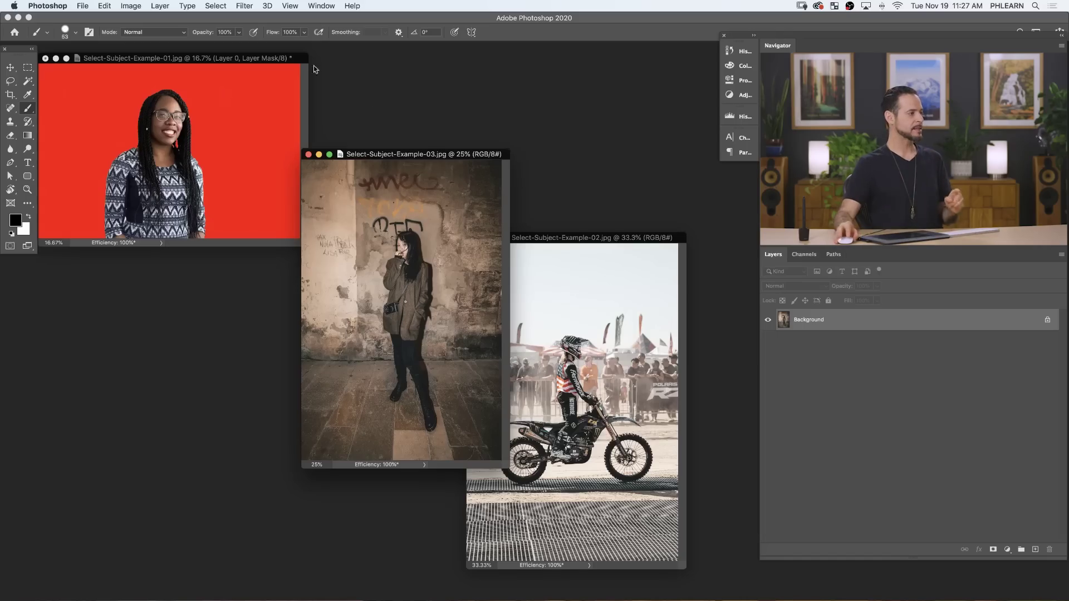
# View Select-Subject-Example-03.jpg in full-screen mode and examine the woman and the shadow she casts on the wall.
pyautogui.press('f')
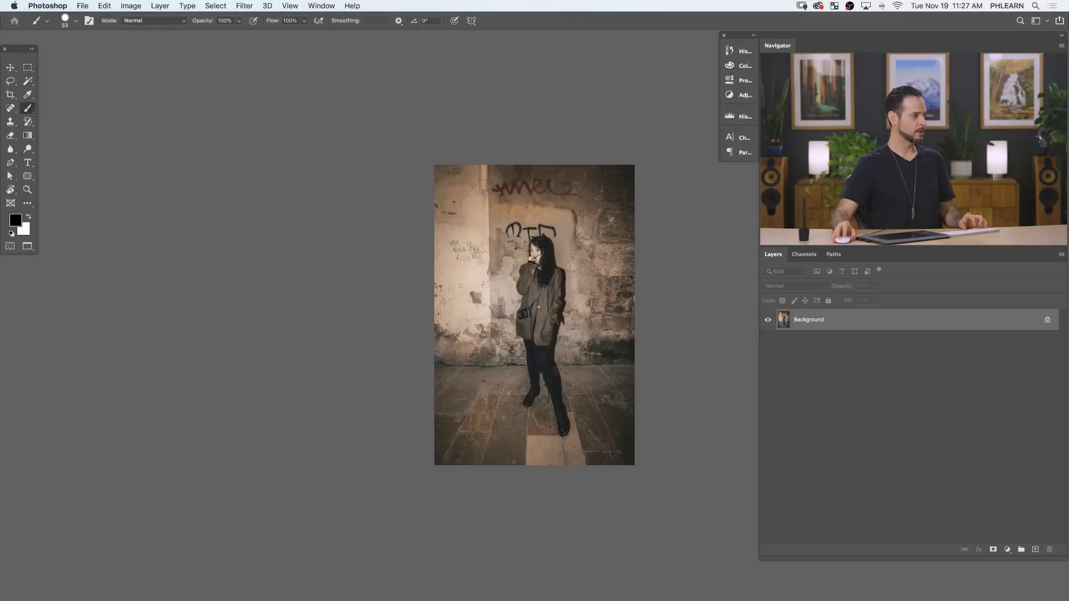
pyautogui.moveTo(554, 361); pyautogui.dragTo(506, 349)
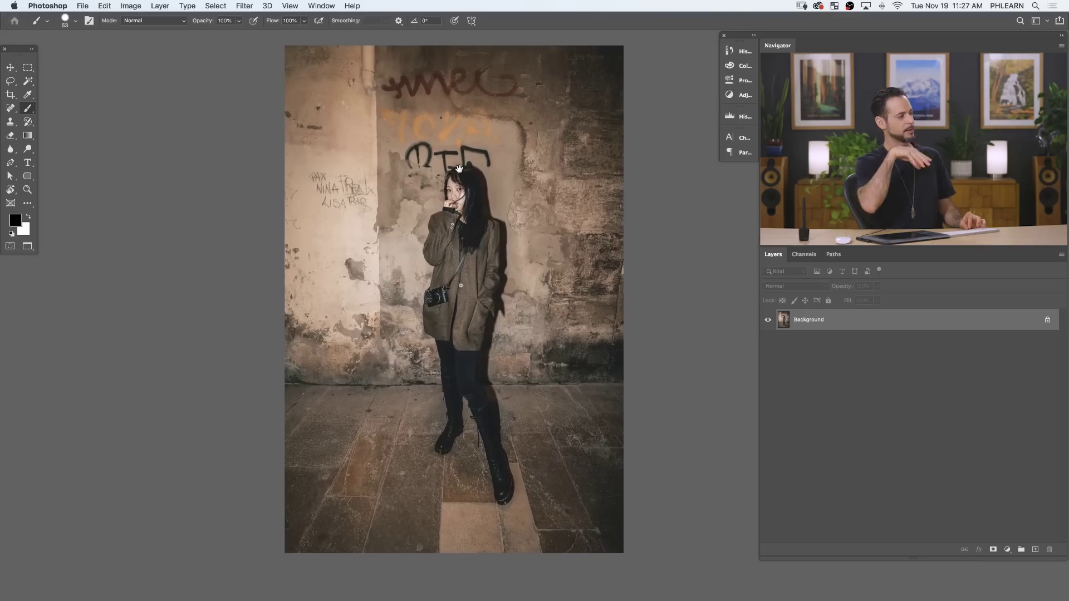
pyautogui.moveTo(450, 190); pyautogui.dragTo(496, 165)
pyautogui.moveTo(490, 342); pyautogui.dragTo(446, 226)
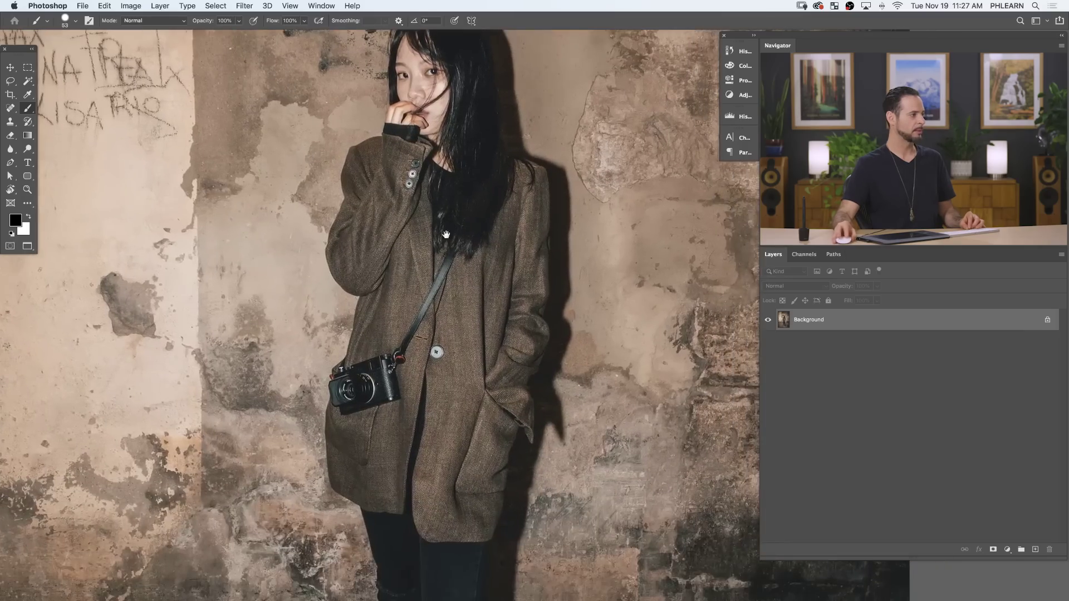
pyautogui.press('super+0')
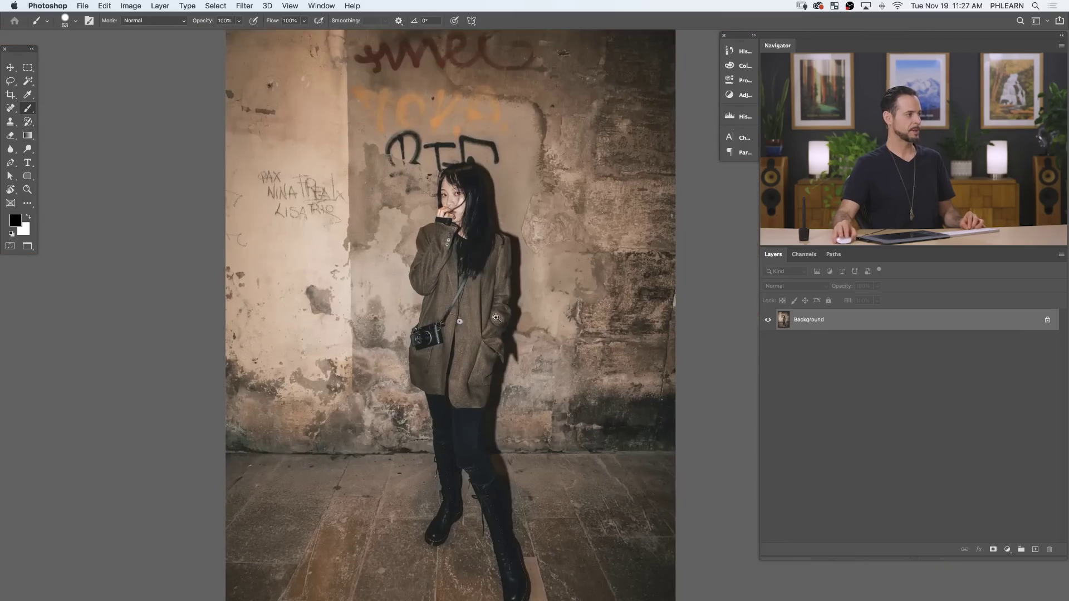
pyautogui.moveTo(496, 317); pyautogui.dragTo(476, 318)
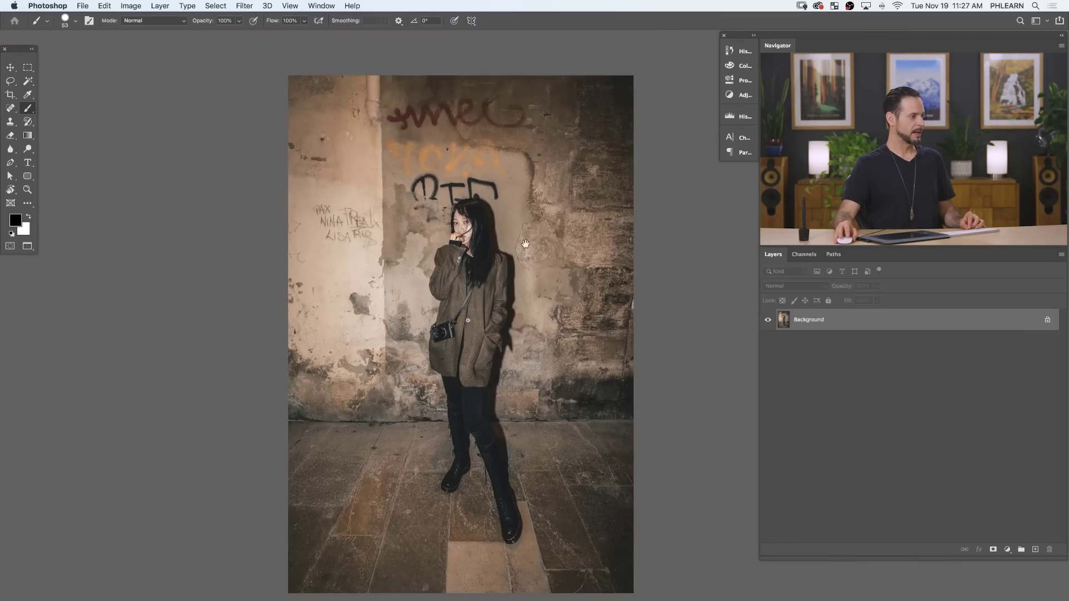
pyautogui.moveTo(500, 433); pyautogui.dragTo(491, 426)
pyautogui.moveTo(505, 303); pyautogui.dragTo(465, 277)
pyautogui.click(570, 240)
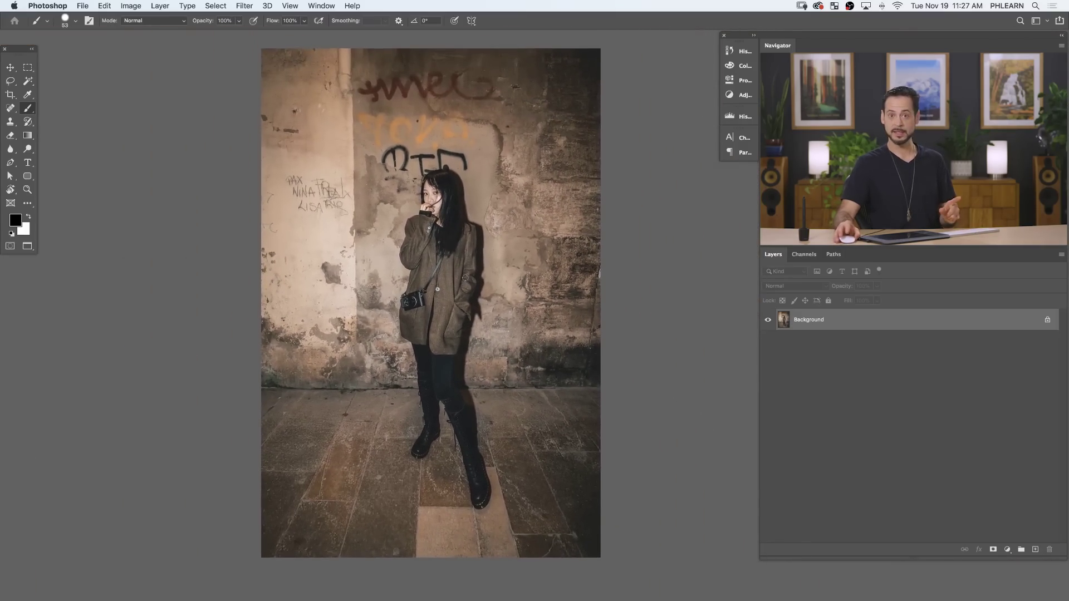
# Select the woman with Select Subject and inspect the selection edges along the shoulder, wall shadow and hair.
pyautogui.click(211, 9)
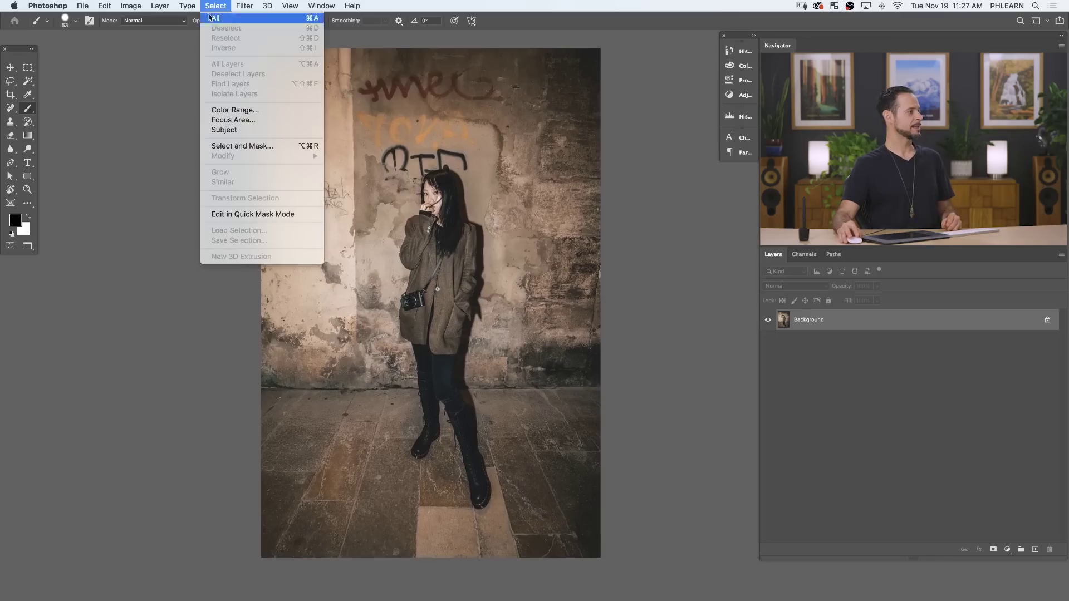
pyautogui.click(236, 132)
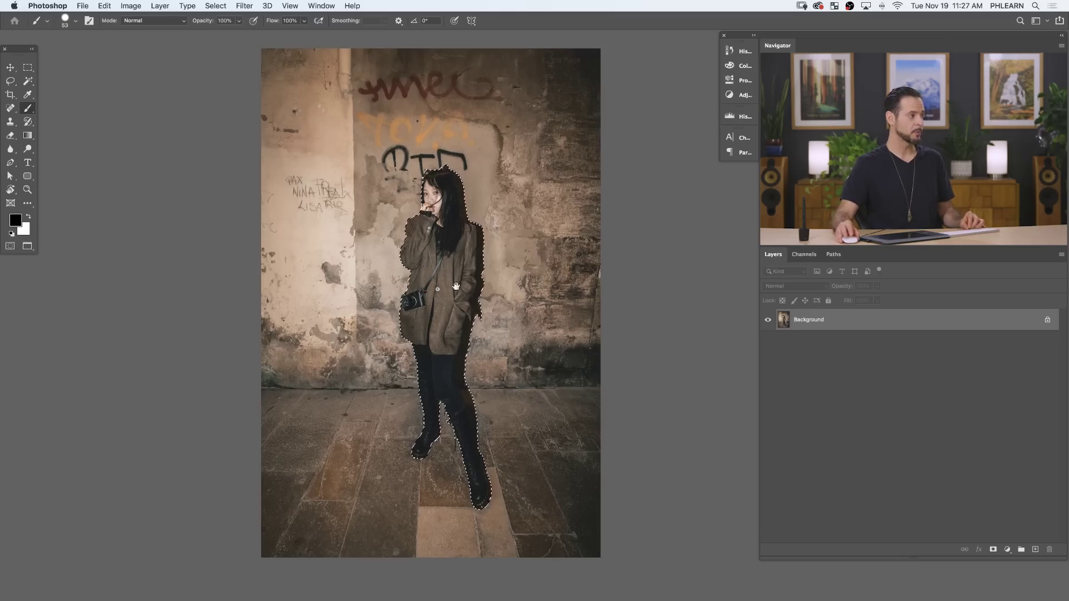
pyautogui.moveTo(466, 252); pyautogui.dragTo(499, 346)
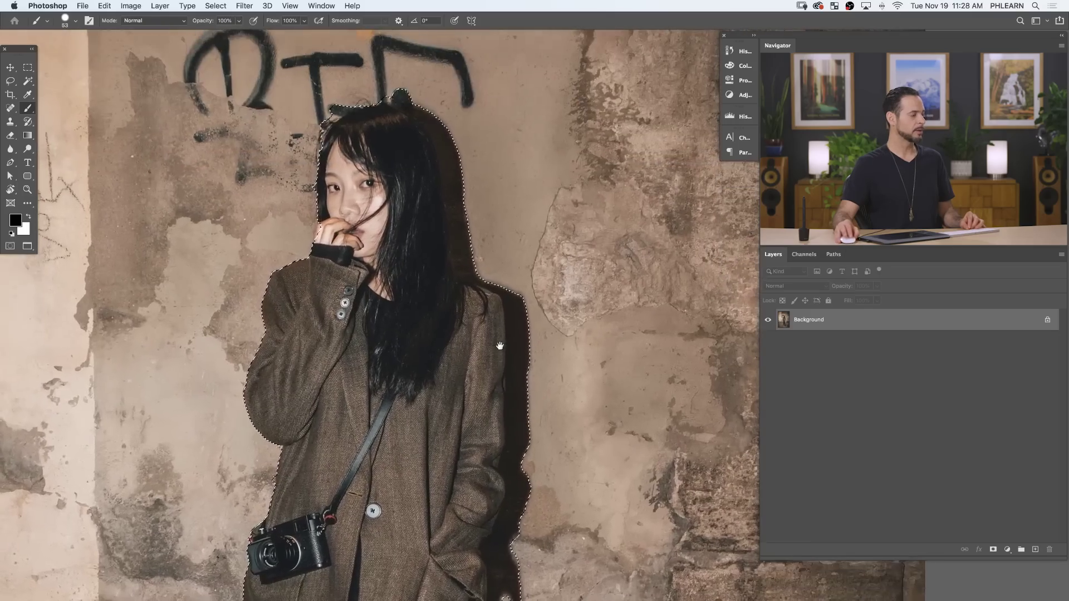
pyautogui.moveTo(496, 282); pyautogui.dragTo(519, 284)
pyautogui.click(518, 284)
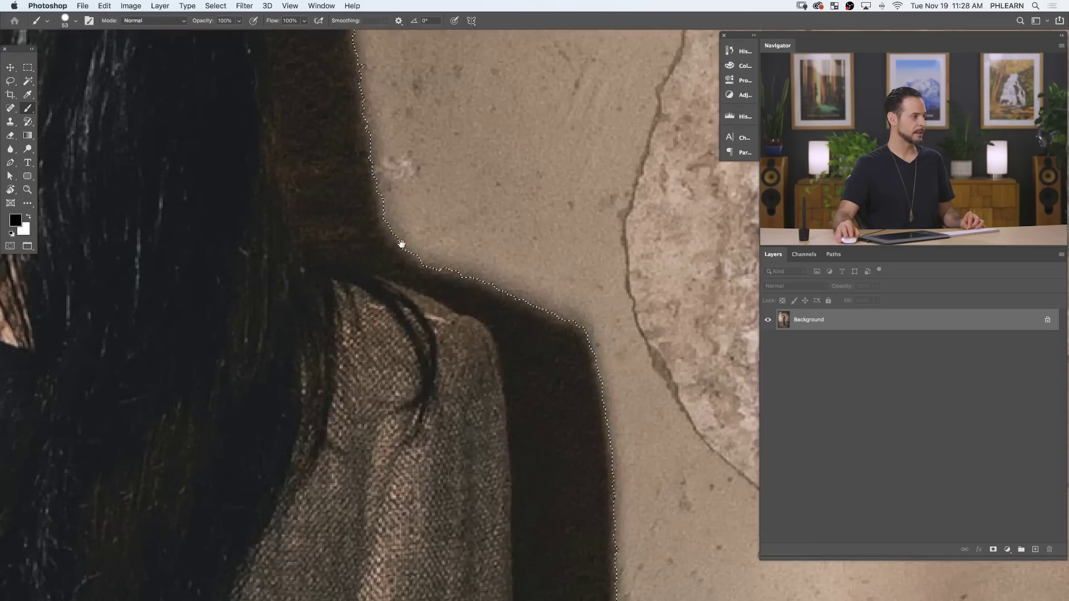
pyautogui.moveTo(382, 232); pyautogui.dragTo(342, 369)
pyautogui.moveTo(282, 141); pyautogui.dragTo(601, 591)
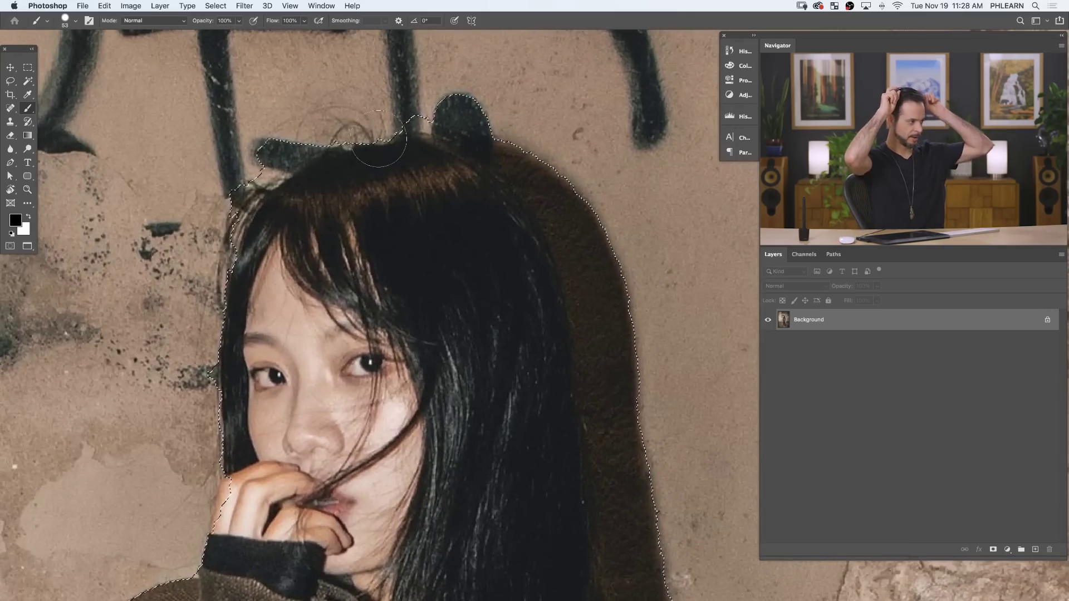
pyautogui.scroll(-5, 378, 139)
pyautogui.scroll(-4, 450, 289)
pyautogui.scroll(-4, 394, 320)
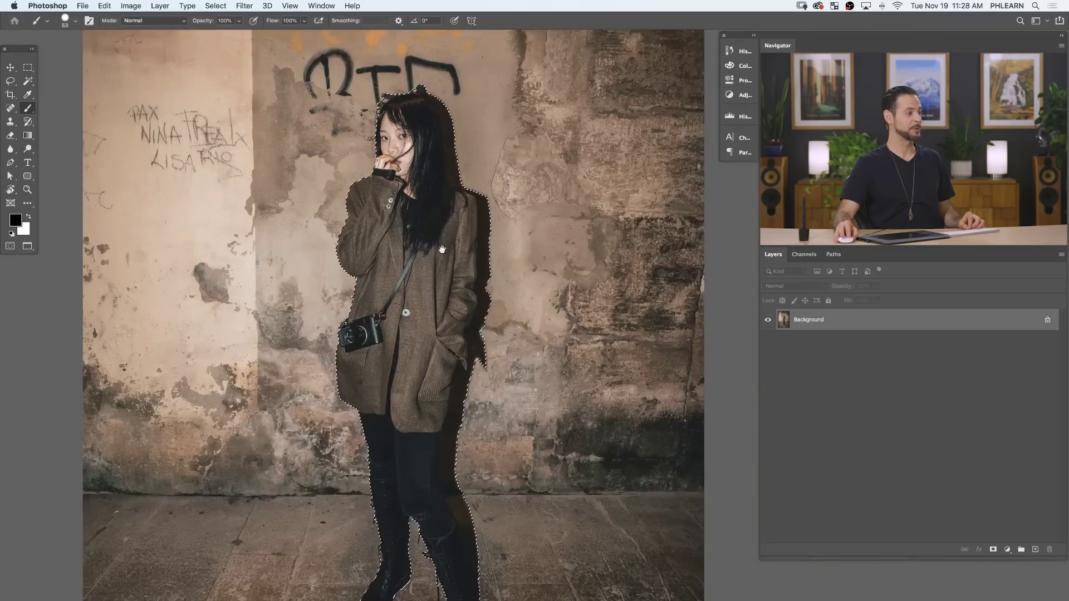
# Mask the photo layer with the selection and place a red ff0000 Solid Color fill layer beneath it.
pyautogui.click(993, 549)
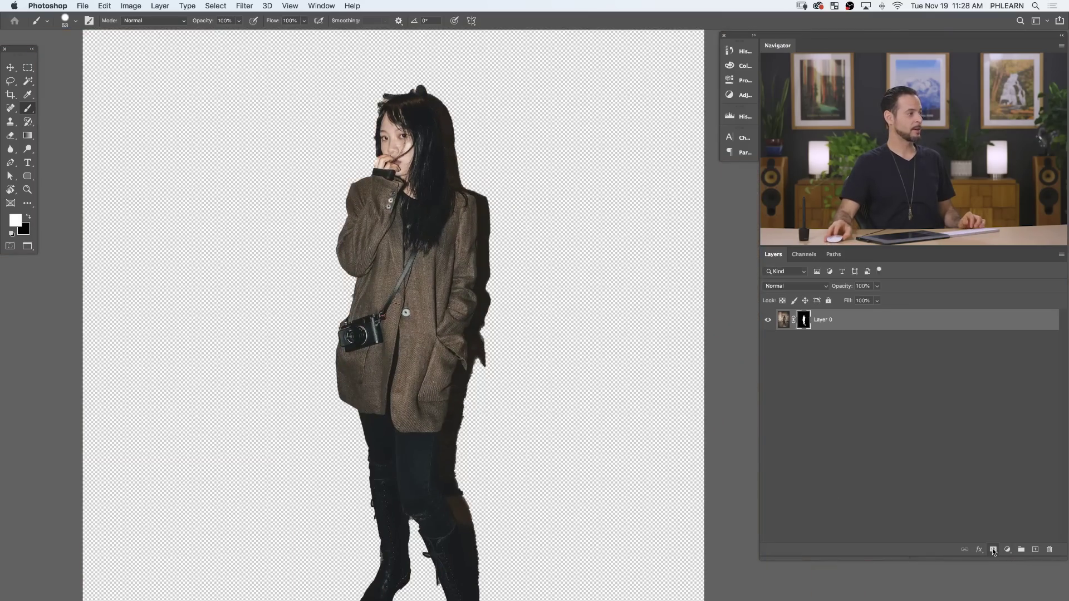
pyautogui.click(1007, 550)
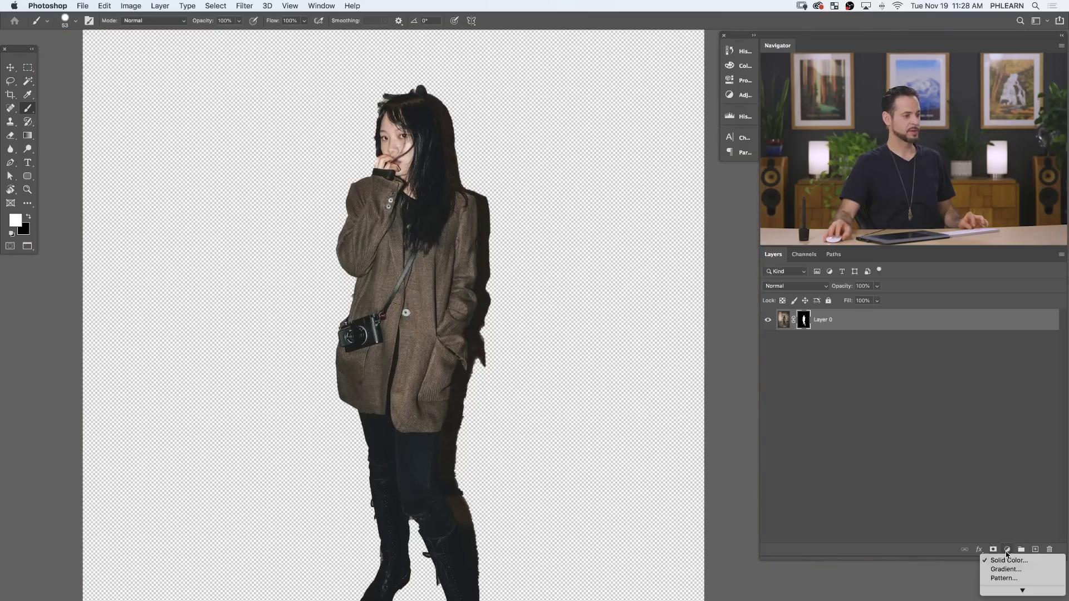
pyautogui.click(1009, 561)
pyautogui.moveTo(424, 323); pyautogui.dragTo(439, 273)
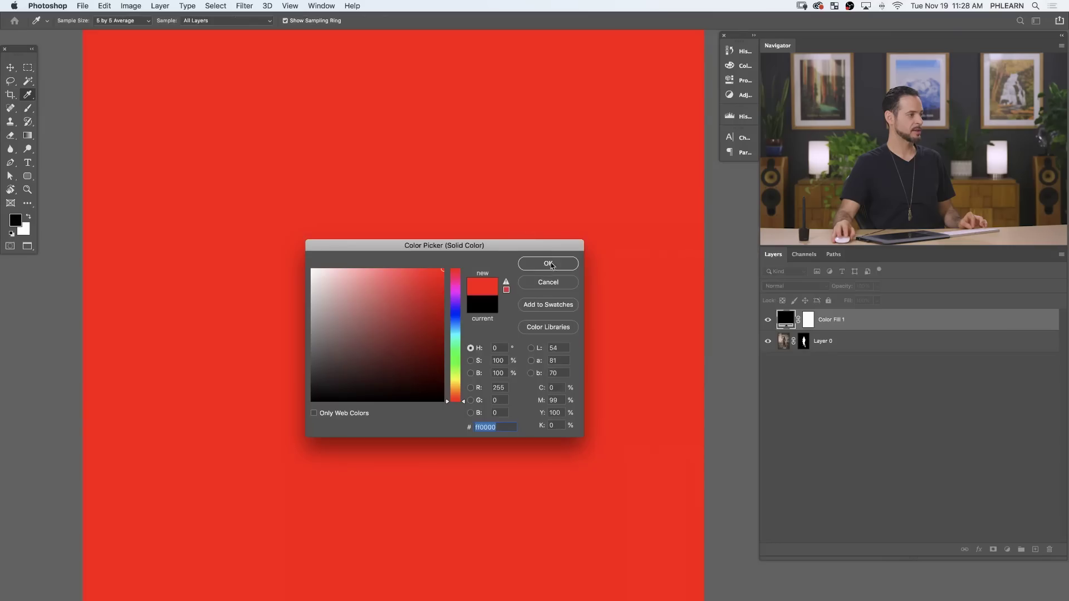
pyautogui.click(551, 266)
pyautogui.moveTo(863, 327); pyautogui.dragTo(870, 375)
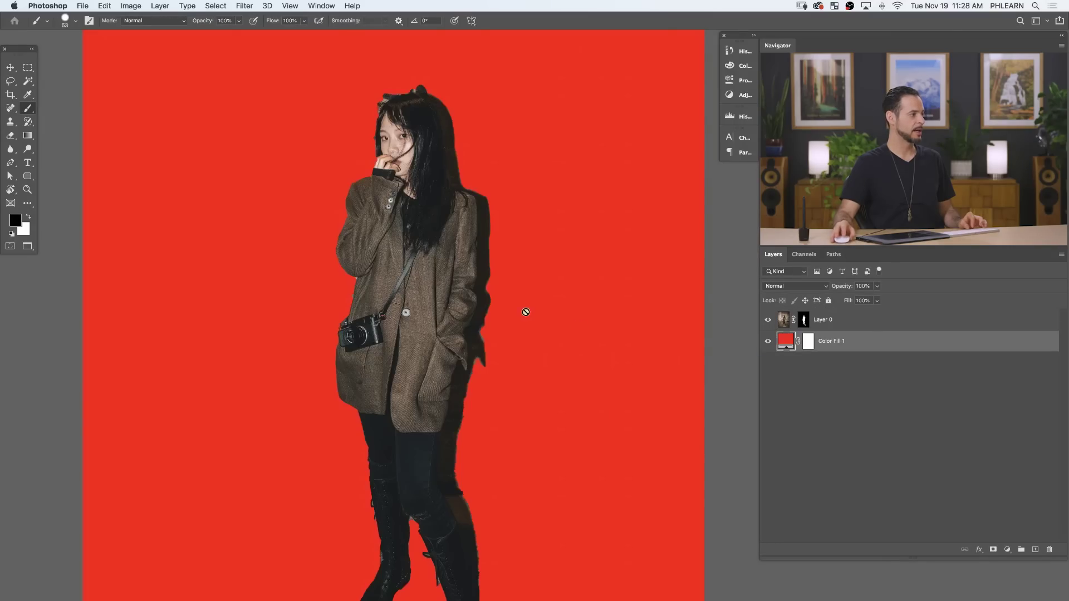
# Inspect the masked edges against the red fill from the boots and legs up to the hand and face.
pyautogui.scroll(-5, 449, 350)
pyautogui.moveTo(442, 495); pyautogui.dragTo(519, 430)
pyautogui.moveTo(489, 492); pyautogui.dragTo(635, 462)
pyautogui.moveTo(303, 232); pyautogui.dragTo(258, 356)
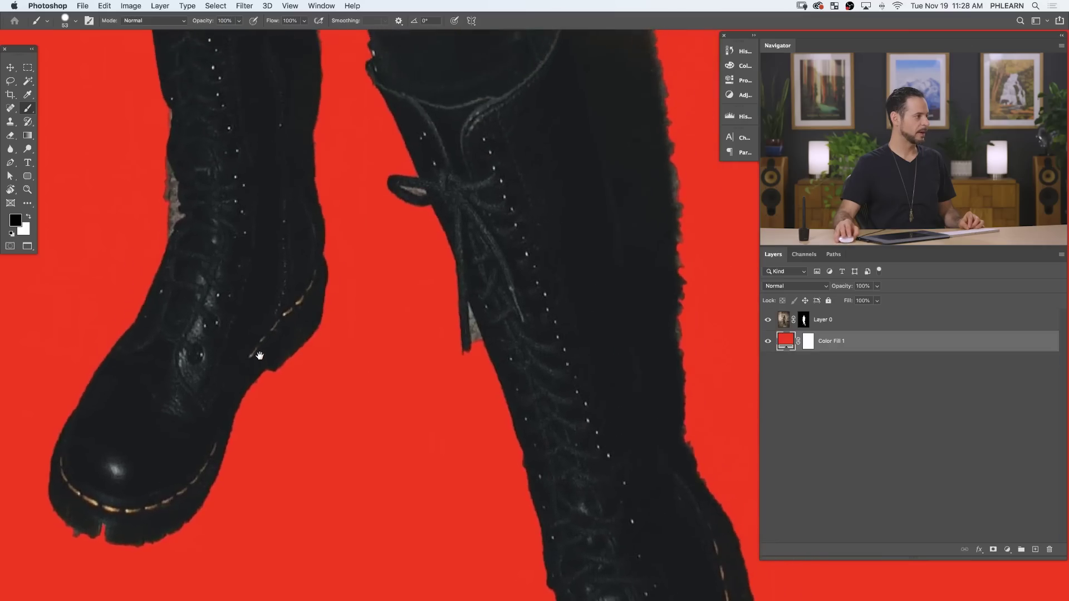
pyautogui.moveTo(383, 244); pyautogui.dragTo(348, 256)
pyautogui.moveTo(282, 143); pyautogui.dragTo(310, 267)
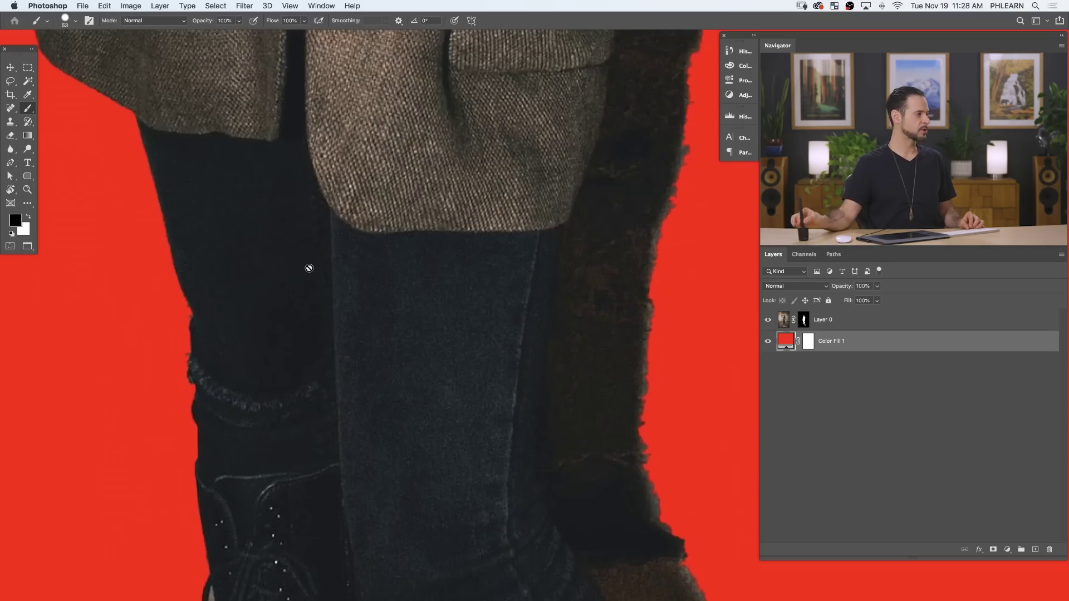
pyautogui.moveTo(233, 216); pyautogui.dragTo(341, 443)
pyautogui.moveTo(313, 158)
pyautogui.mouseDown()
pyautogui.moveTo(267, 423)
pyautogui.moveTo(311, 425)
pyautogui.moveTo(332, 225)
pyautogui.moveTo(363, 290)
pyautogui.moveTo(379, 391)
pyautogui.moveTo(507, 330)
pyautogui.mouseUp()
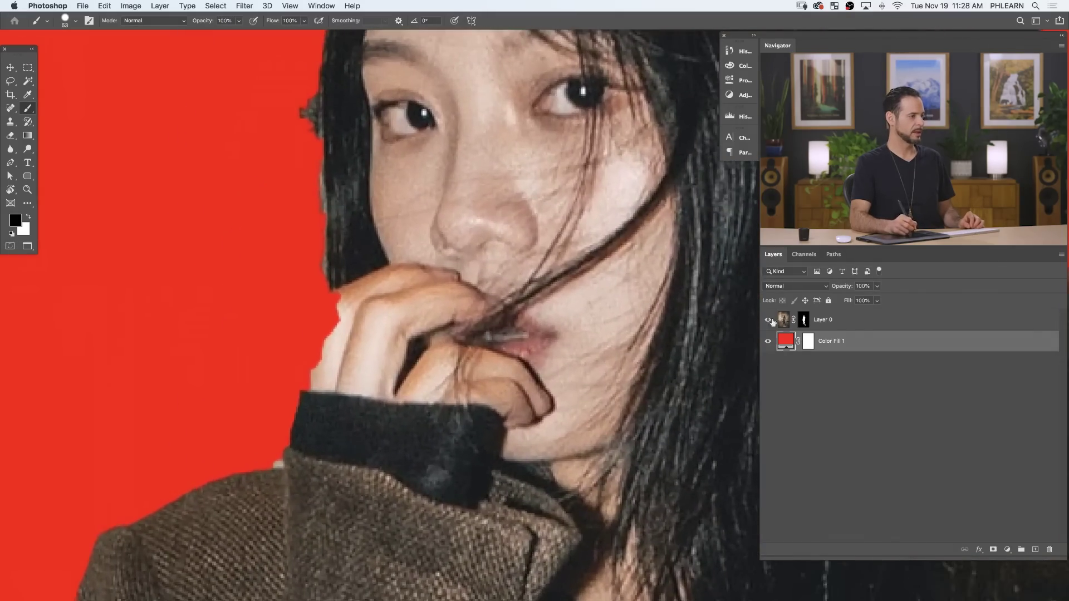
# Target Layer 0's mask, make white the foreground color and lower the mask's density to 43% in its properties.
pyautogui.click(804, 321)
pyautogui.press('x')
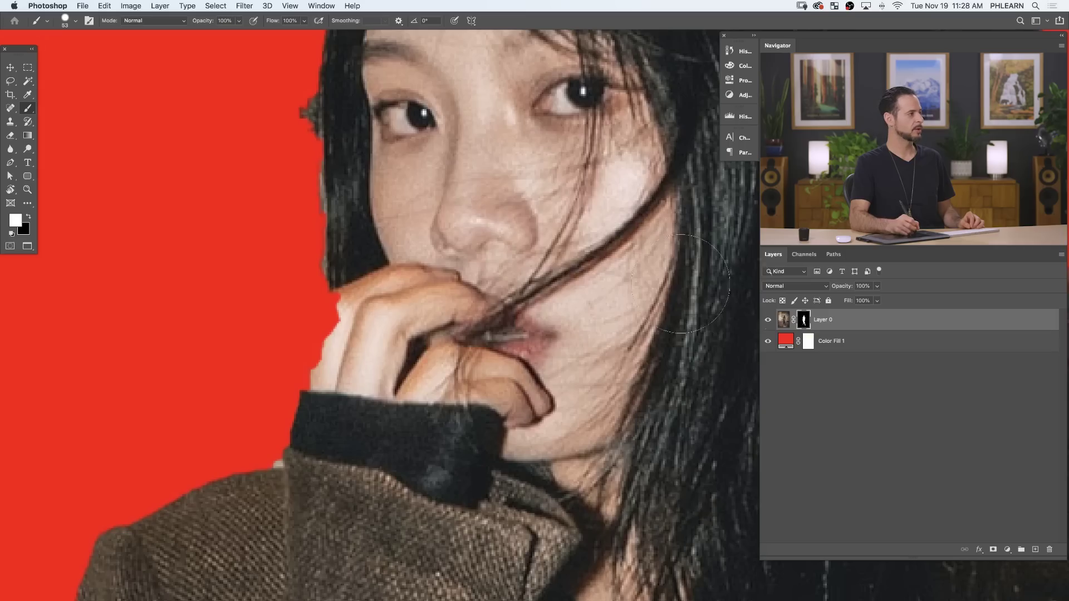
pyautogui.click(318, 5)
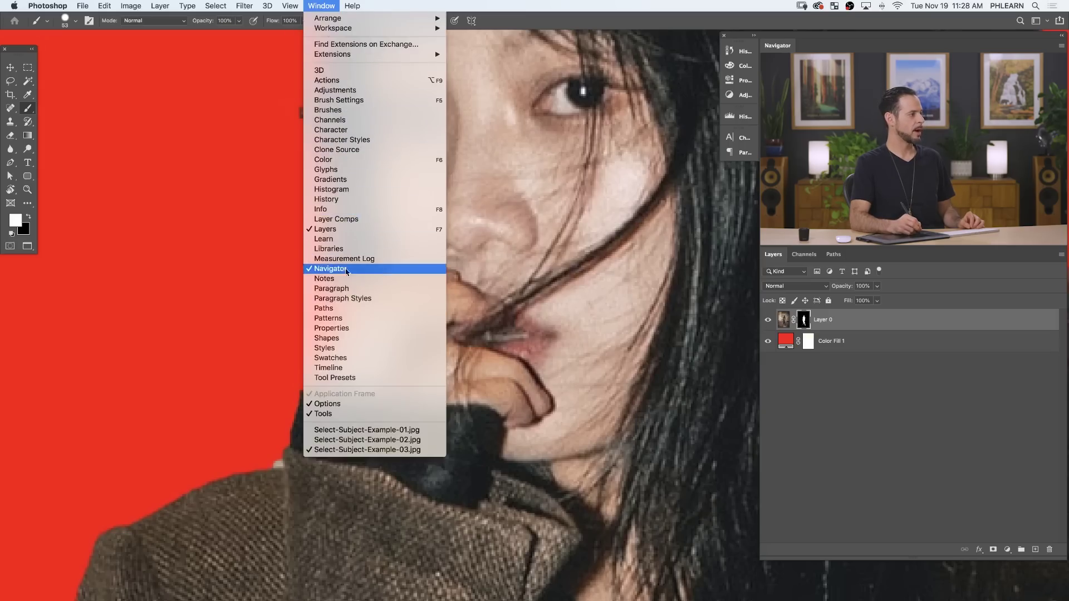
pyautogui.click(332, 328)
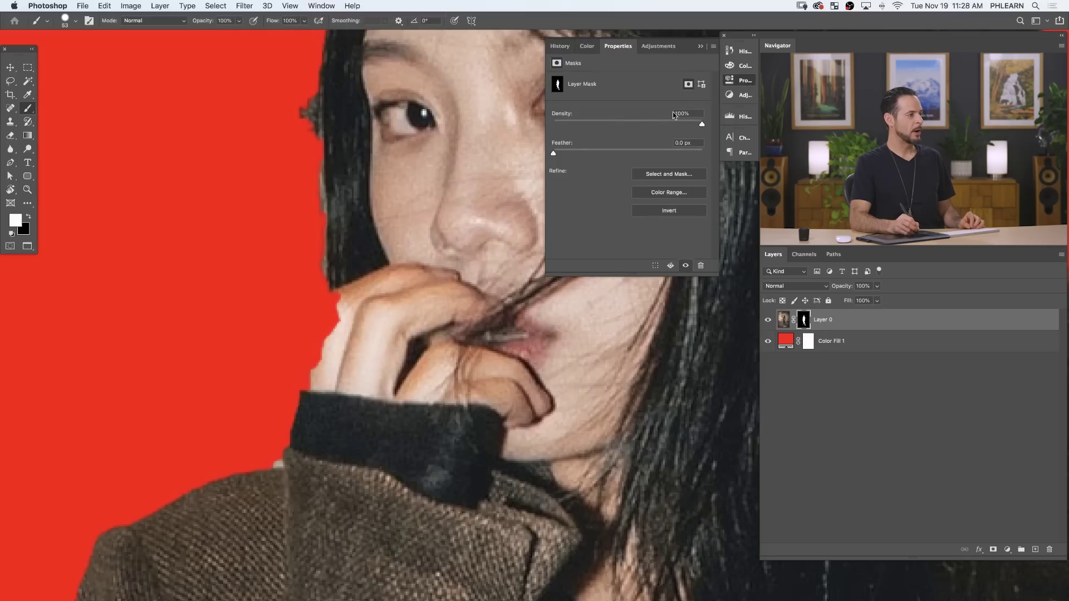
pyautogui.moveTo(672, 125); pyautogui.dragTo(617, 129)
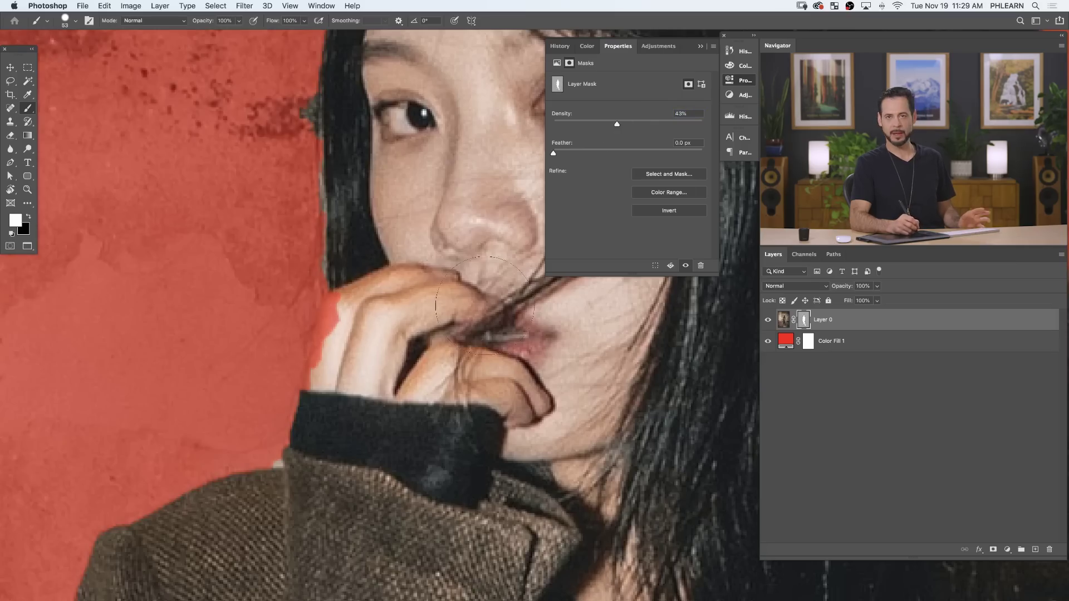
# Paint white on Layer 0's mask with the Brush at size 13 to restore the missing outer edge of the hand.
pyautogui.moveTo(339, 329)
pyautogui.keyDown('ctrl'); pyautogui.keyDown('alt'); pyautogui.mouseDown()
pyautogui.moveTo(311, 329)
pyautogui.moveTo(317, 362)
pyautogui.moveTo(338, 323)
pyautogui.mouseUp(); pyautogui.keyUp('alt'); pyautogui.keyUp('ctrl')
pyautogui.press('x')
pyautogui.press('x')
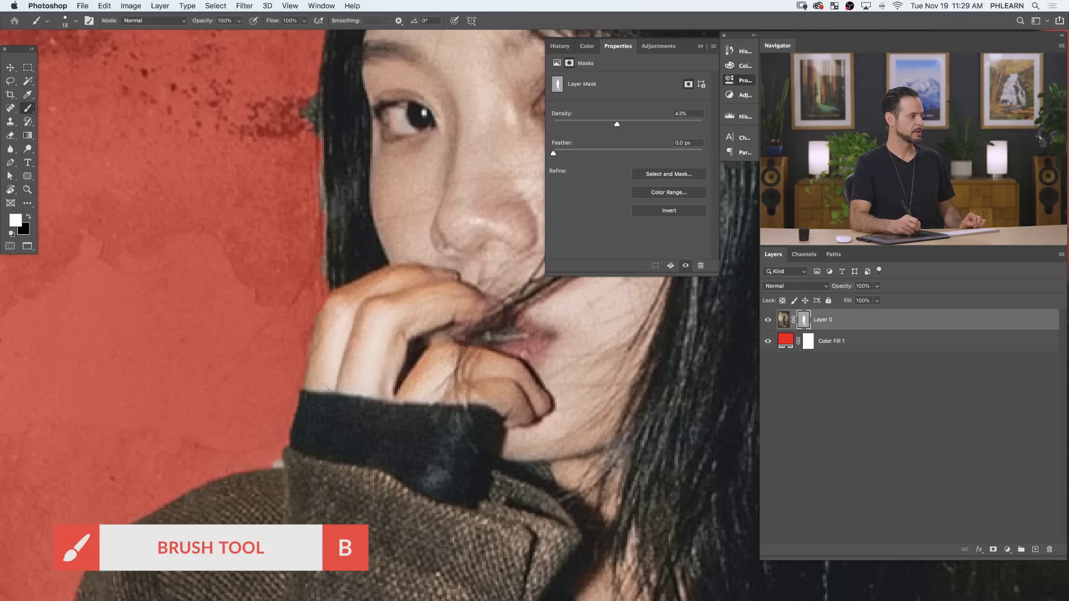
# Paint black on Layer 0's mask to remove the graffiti and wall remnants around the top of the head.
pyautogui.moveTo(355, 208)
pyautogui.mouseDown()
pyautogui.moveTo(339, 345)
pyautogui.moveTo(269, 275)
pyautogui.moveTo(250, 341)
pyautogui.moveTo(309, 459)
pyautogui.moveTo(316, 599)
pyautogui.mouseUp()
pyautogui.moveTo(310, 245); pyautogui.dragTo(296, 315)
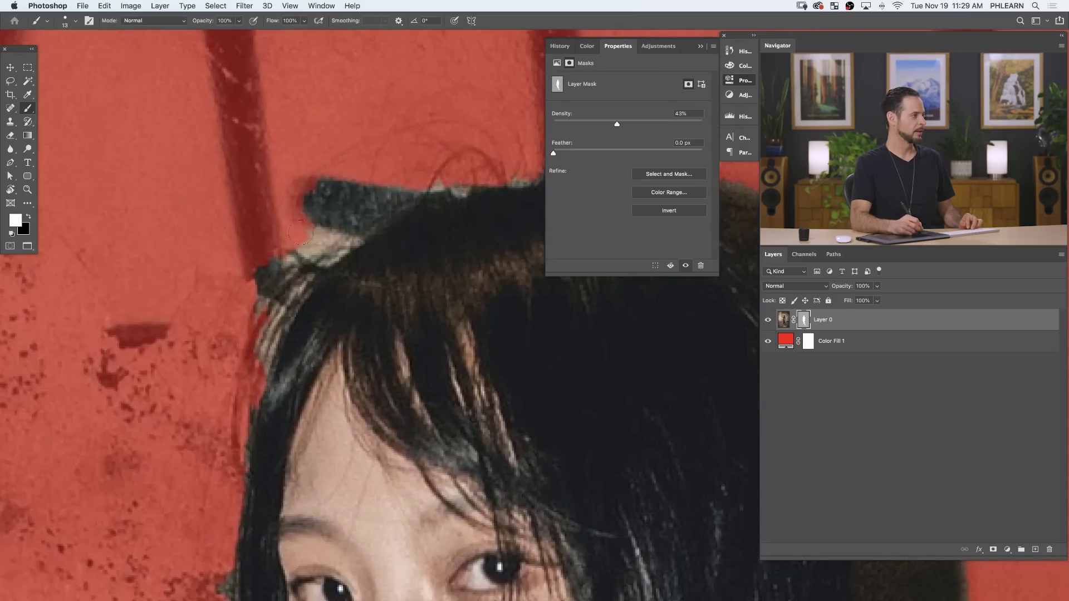
pyautogui.press('x')
pyautogui.moveTo(335, 187); pyautogui.dragTo(380, 159)
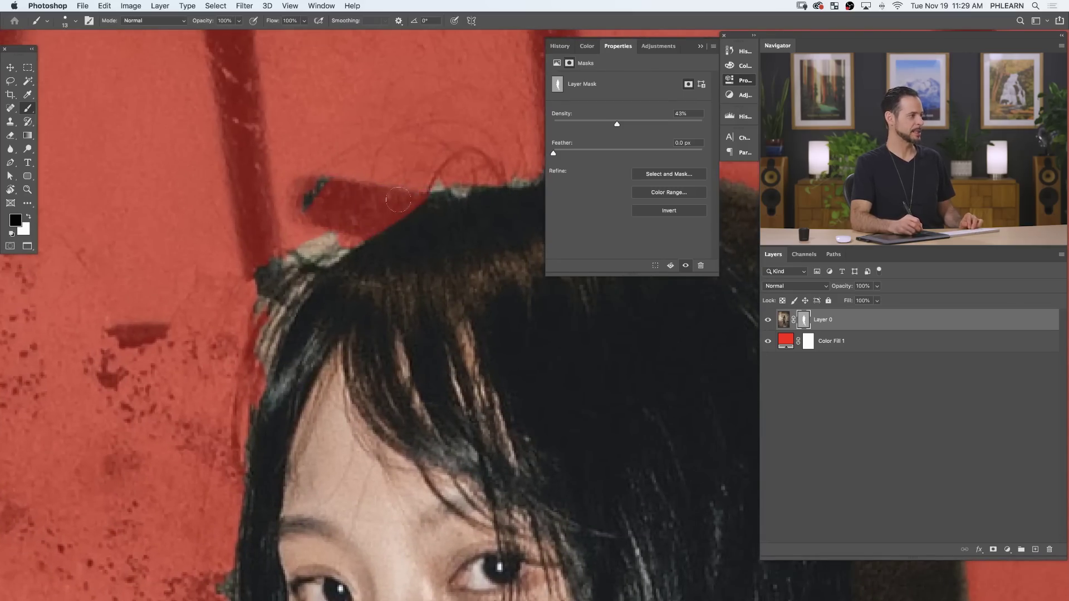
pyautogui.moveTo(319, 255); pyautogui.dragTo(275, 282)
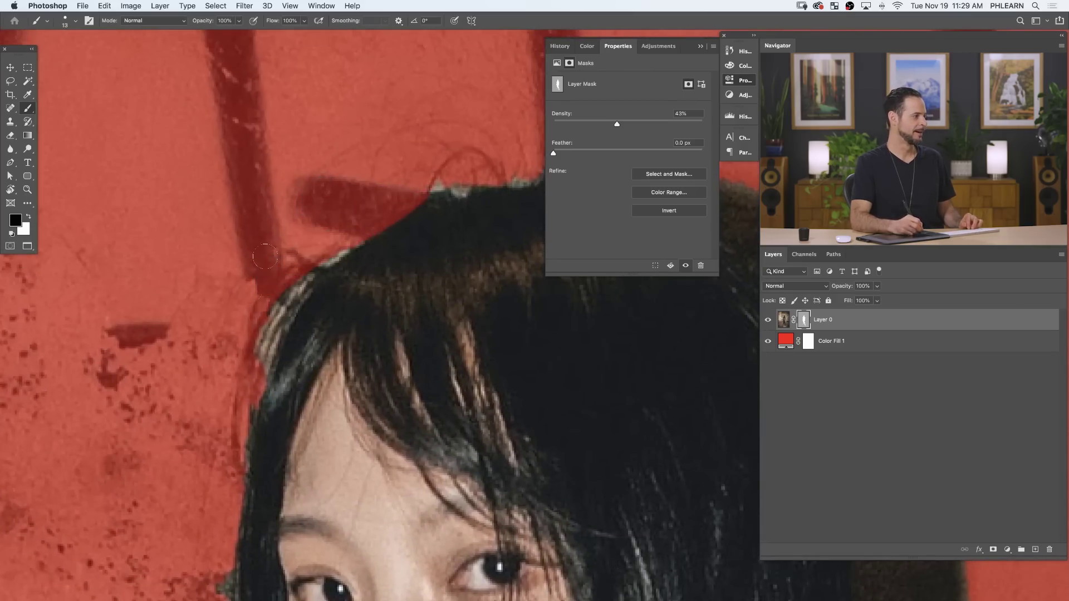
pyautogui.moveTo(436, 289); pyautogui.dragTo(275, 360)
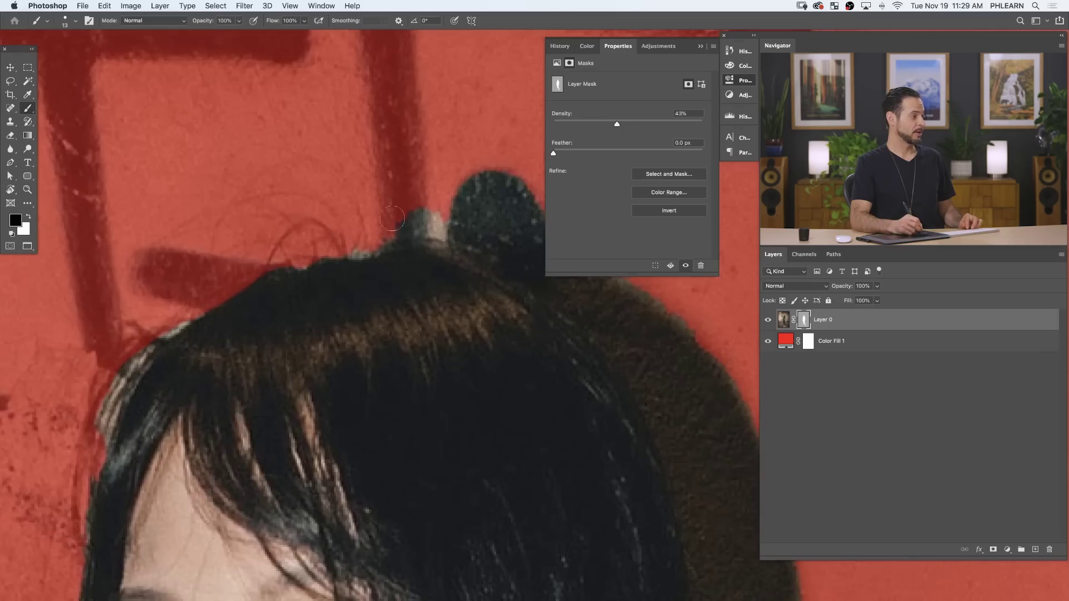
pyautogui.moveTo(437, 282); pyautogui.dragTo(301, 278)
pyautogui.moveTo(303, 230)
pyautogui.mouseDown()
pyautogui.moveTo(419, 267)
pyautogui.moveTo(437, 289)
pyautogui.moveTo(400, 217)
pyautogui.moveTo(359, 227)
pyautogui.moveTo(261, 180)
pyautogui.mouseUp()
pyautogui.moveTo(433, 310); pyautogui.dragTo(445, 284)
pyautogui.moveTo(361, 231)
pyautogui.mouseDown()
pyautogui.moveTo(429, 271)
pyautogui.moveTo(406, 295)
pyautogui.moveTo(444, 341)
pyautogui.moveTo(484, 362)
pyautogui.moveTo(529, 429)
pyautogui.moveTo(449, 215)
pyautogui.mouseUp()
# Paint black on Layer 0's mask with a larger brush over the wall shadow beside the hair, shoulder and upper sleeve.
pyautogui.moveTo(456, 329)
pyautogui.mouseDown()
pyautogui.moveTo(432, 312)
pyautogui.moveTo(448, 378)
pyautogui.moveTo(429, 410)
pyautogui.moveTo(477, 329)
pyautogui.moveTo(488, 532)
pyautogui.mouseUp()
pyautogui.moveTo(475, 440); pyautogui.dragTo(423, 155)
pyautogui.moveTo(401, 275)
pyautogui.mouseDown()
pyautogui.moveTo(409, 253)
pyautogui.moveTo(416, 351)
pyautogui.moveTo(396, 297)
pyautogui.moveTo(405, 332)
pyautogui.moveTo(448, 240)
pyautogui.moveTo(479, 424)
pyautogui.moveTo(451, 307)
pyautogui.moveTo(382, 283)
pyautogui.moveTo(362, 264)
pyautogui.moveTo(477, 330)
pyautogui.moveTo(452, 286)
pyautogui.moveTo(455, 313)
pyautogui.moveTo(501, 337)
pyautogui.mouseUp()
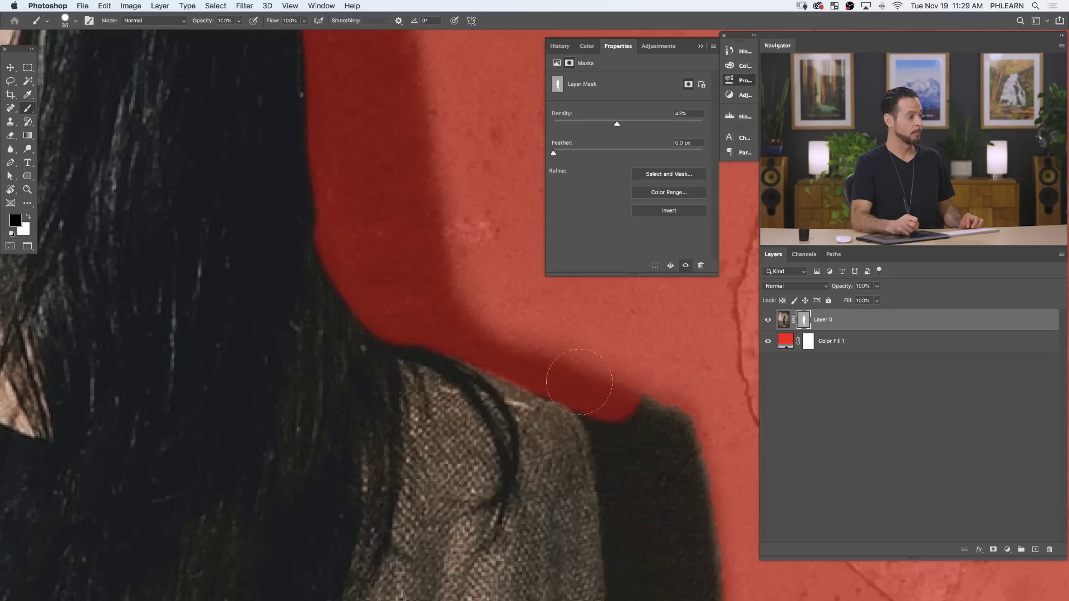
pyautogui.moveTo(568, 373)
pyautogui.mouseDown()
pyautogui.moveTo(645, 434)
pyautogui.moveTo(666, 411)
pyautogui.mouseUp()
pyautogui.moveTo(682, 534); pyautogui.dragTo(551, 311)
pyautogui.moveTo(470, 223)
pyautogui.mouseDown()
pyautogui.moveTo(525, 379)
pyautogui.moveTo(519, 450)
pyautogui.mouseUp()
pyautogui.moveTo(518, 399)
pyautogui.mouseDown()
pyautogui.moveTo(492, 340)
pyautogui.moveTo(517, 267)
pyautogui.moveTo(562, 528)
pyautogui.mouseUp()
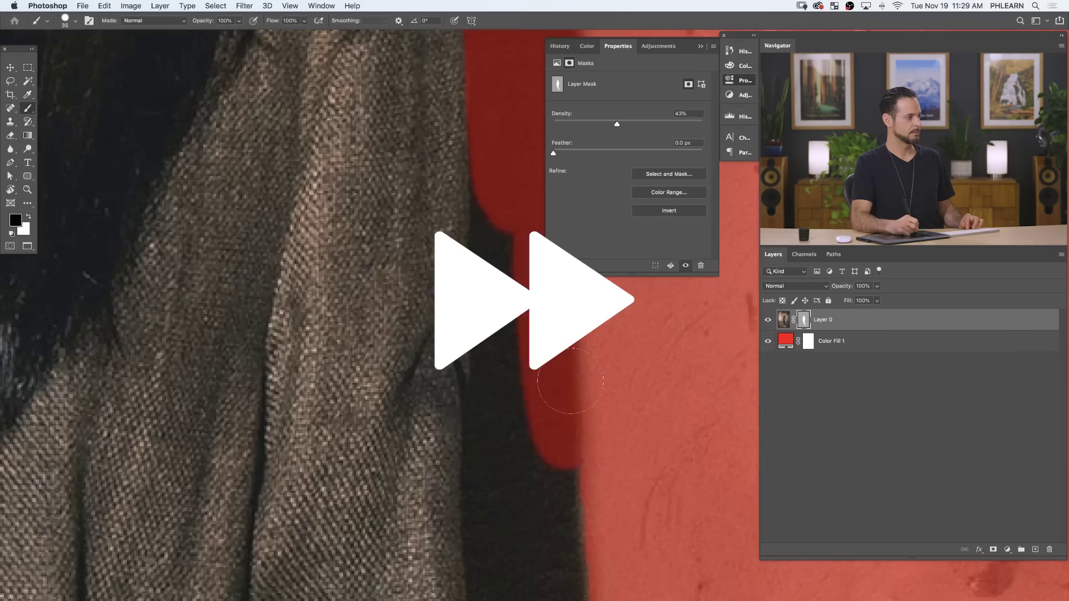
# Paint black on Layer 0's mask to remove the remaining shadow and background along the jacket, legs and boots.
pyautogui.moveTo(503, 234); pyautogui.dragTo(518, 457)
pyautogui.moveTo(556, 501); pyautogui.dragTo(492, 312)
pyautogui.moveTo(424, 306)
pyautogui.mouseDown()
pyautogui.moveTo(506, 572)
pyautogui.moveTo(440, 190)
pyautogui.mouseUp()
pyautogui.moveTo(423, 234)
pyautogui.mouseDown()
pyautogui.moveTo(340, 515)
pyautogui.moveTo(384, 301)
pyautogui.mouseUp()
pyautogui.moveTo(384, 312)
pyautogui.mouseDown()
pyautogui.moveTo(412, 524)
pyautogui.moveTo(384, 223)
pyautogui.mouseUp()
pyautogui.moveTo(401, 234)
pyautogui.mouseDown()
pyautogui.moveTo(320, 495)
pyautogui.moveTo(236, 434)
pyautogui.moveTo(179, 465)
pyautogui.moveTo(162, 595)
pyautogui.mouseUp()
pyautogui.click(448, 379)
pyautogui.moveTo(212, 434); pyautogui.dragTo(256, 551)
pyautogui.moveTo(271, 550)
pyautogui.mouseDown()
pyautogui.moveTo(343, 310)
pyautogui.moveTo(223, 529)
pyautogui.mouseUp()
pyautogui.moveTo(312, 501)
pyautogui.mouseDown()
pyautogui.moveTo(289, 423)
pyautogui.moveTo(317, 173)
pyautogui.mouseUp()
pyautogui.moveTo(262, 245)
pyautogui.mouseDown()
pyautogui.moveTo(363, 513)
pyautogui.moveTo(384, 178)
pyautogui.mouseUp()
pyautogui.moveTo(397, 548)
pyautogui.mouseDown()
pyautogui.moveTo(256, 132)
pyautogui.moveTo(267, 92)
pyautogui.mouseUp()
pyautogui.moveTo(443, 495)
pyautogui.mouseDown()
pyautogui.moveTo(378, 283)
pyautogui.moveTo(295, 156)
pyautogui.mouseUp()
pyautogui.moveTo(305, 344); pyautogui.dragTo(429, 542)
pyautogui.moveTo(356, 292); pyautogui.dragTo(300, 91)
pyautogui.moveTo(292, 178); pyautogui.dragTo(401, 550)
pyautogui.moveTo(312, 445); pyautogui.dragTo(343, 239)
# Paint white on Layer 0's mask with the Brush at size 37 to restore missing parts around the boots.
pyautogui.press('x')
pyautogui.moveTo(353, 451)
pyautogui.mouseDown()
pyautogui.moveTo(400, 194)
pyautogui.moveTo(448, 401)
pyautogui.mouseUp()
pyautogui.moveTo(467, 434); pyautogui.dragTo(394, 175)
pyautogui.press('super+minus')
pyautogui.press('super+minus')
pyautogui.press('super+minus')
pyautogui.press('super+minus')
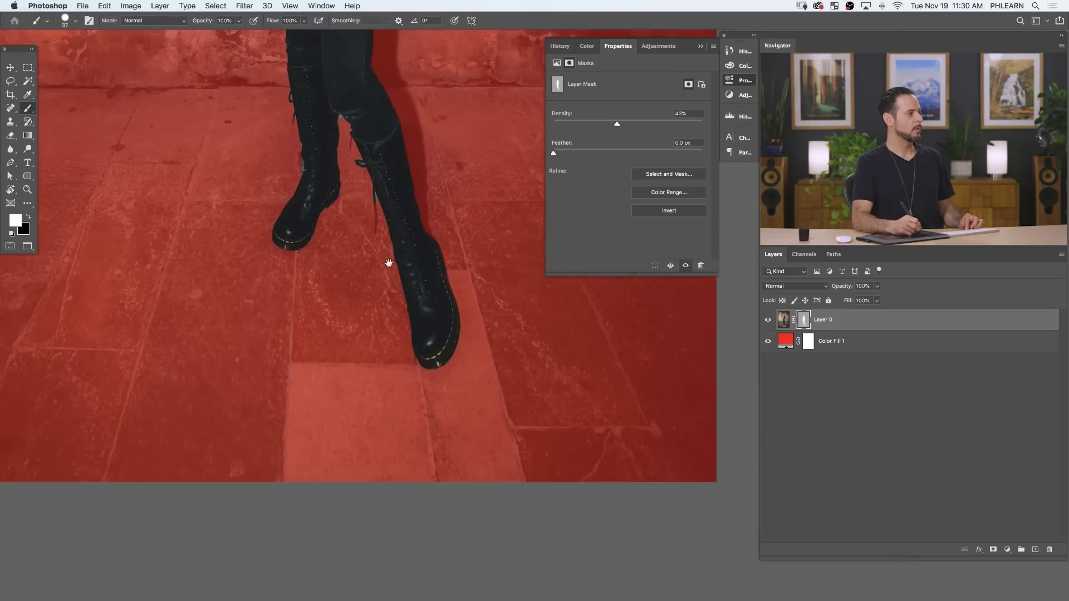
# Set the density of Layer 0's mask to 100% and close the mask properties.
pyautogui.moveTo(389, 263); pyautogui.dragTo(413, 433)
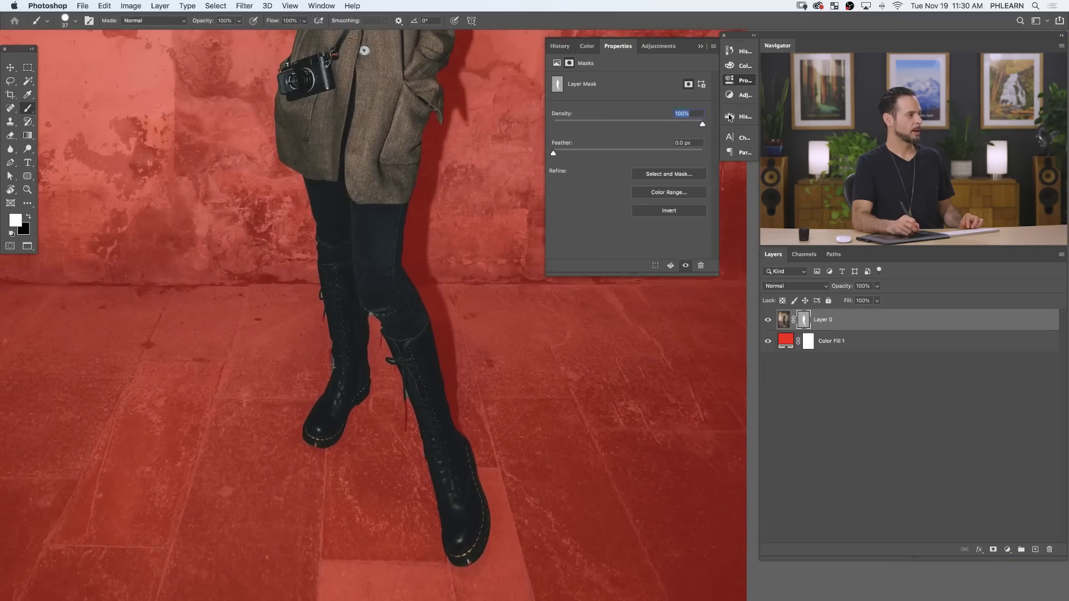
pyautogui.press('\\')
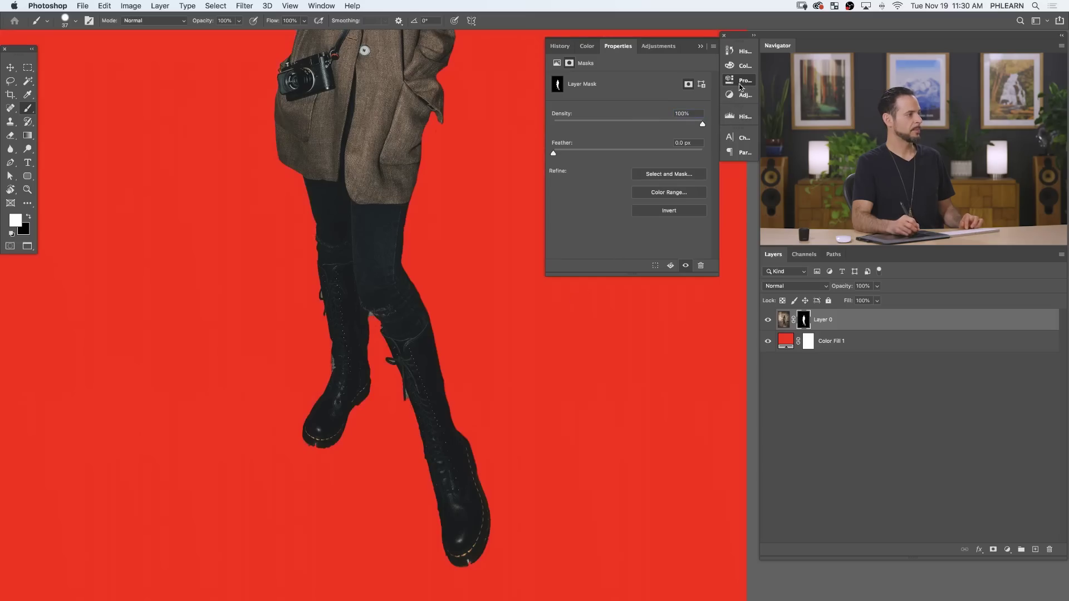
pyautogui.click(740, 87)
# View the whole cutout on the red fill and disable Layer 0's mask to compare it with the original photo.
pyautogui.scroll(-3, 556, 221)
pyautogui.moveTo(546, 222); pyautogui.dragTo(541, 366)
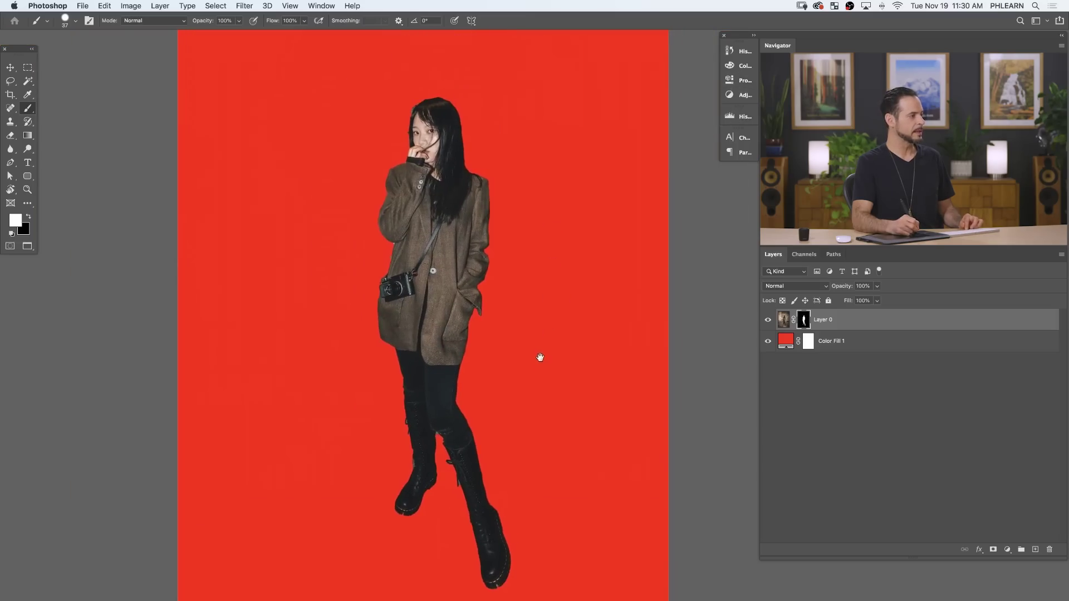
pyautogui.keyDown('shift'); pyautogui.click(805, 325); pyautogui.keyUp('shift')
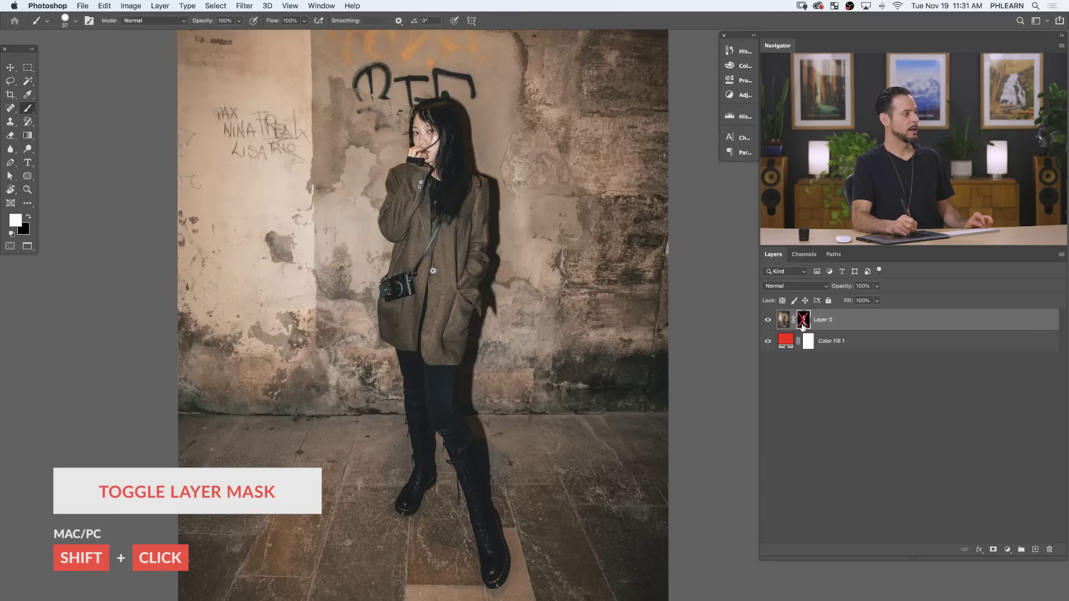
# Re-enable Layer 0's mask, and show the motocross photo Select-Subject-Example-02.jpg in full screen.
pyautogui.keyDown('shift'); pyautogui.click(802, 326); pyautogui.keyUp('shift')
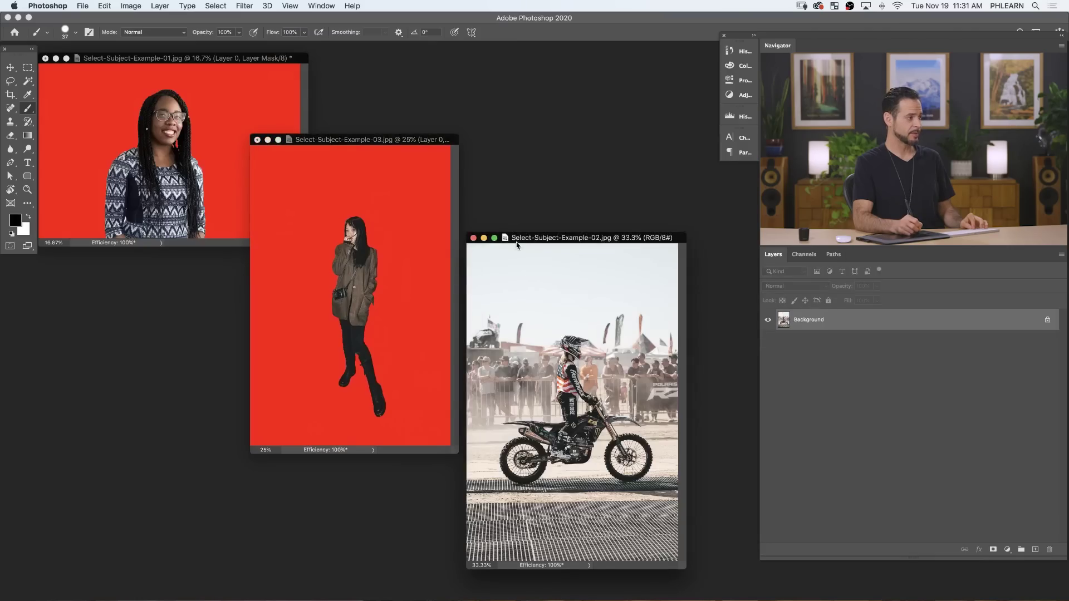
pyautogui.press('f')
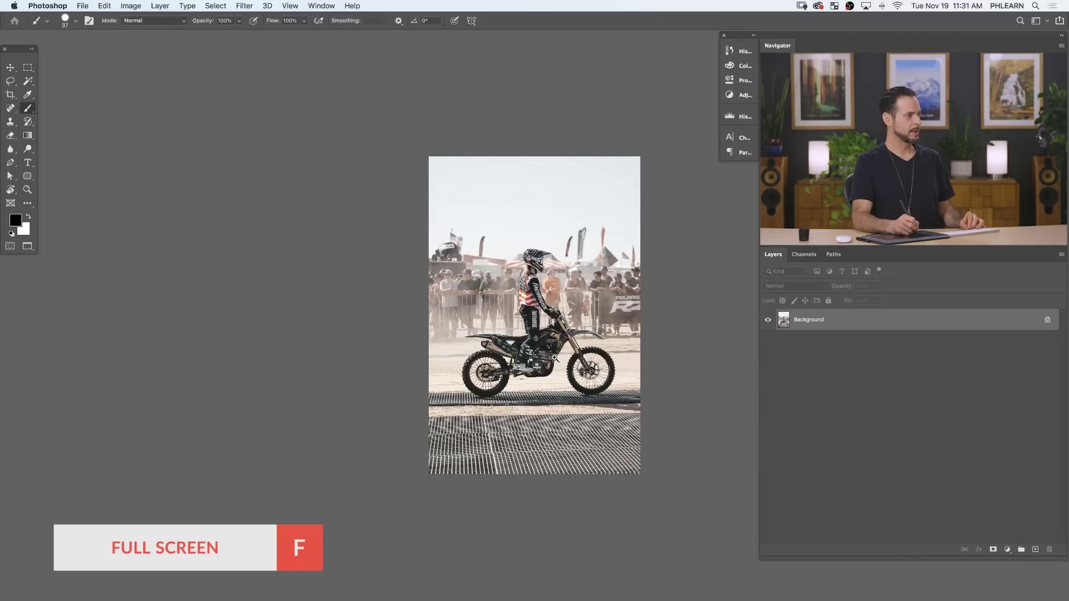
# Examine the rider, the motorcycle and the fine gaps between the spokes and brake disc of the rear wheel.
pyautogui.moveTo(542, 307); pyautogui.dragTo(568, 293)
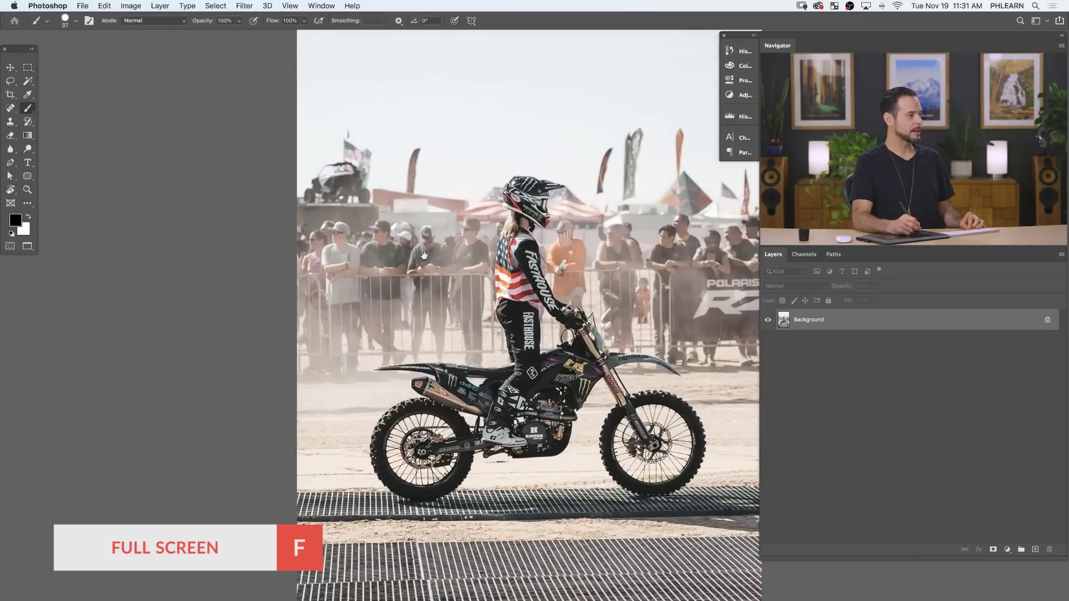
pyautogui.moveTo(638, 293); pyautogui.dragTo(505, 301)
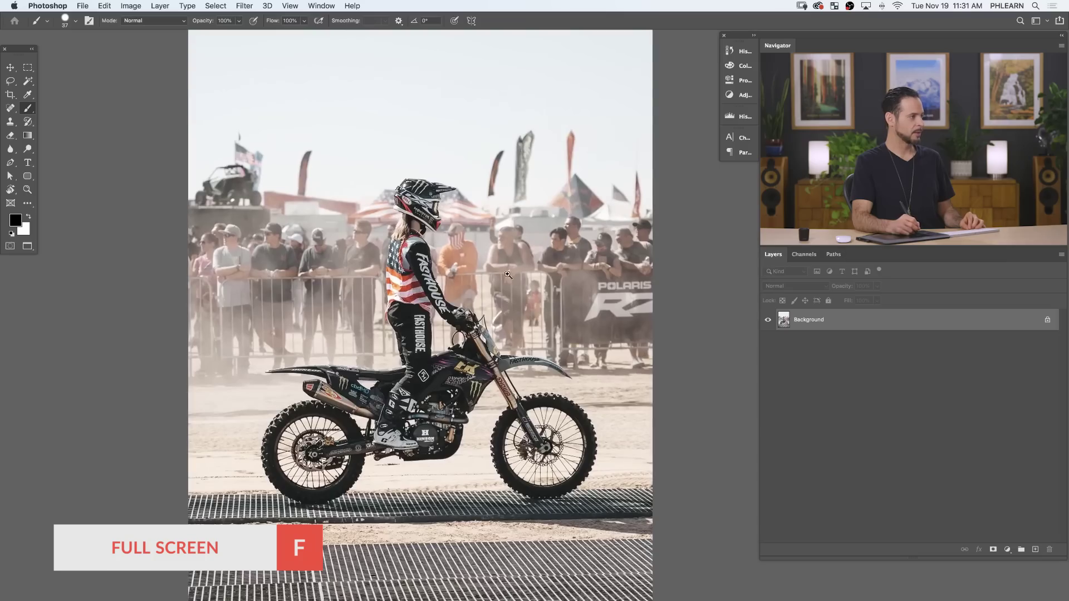
pyautogui.keyDown('ctrl'); pyautogui.click(415, 220); pyautogui.keyUp('ctrl')
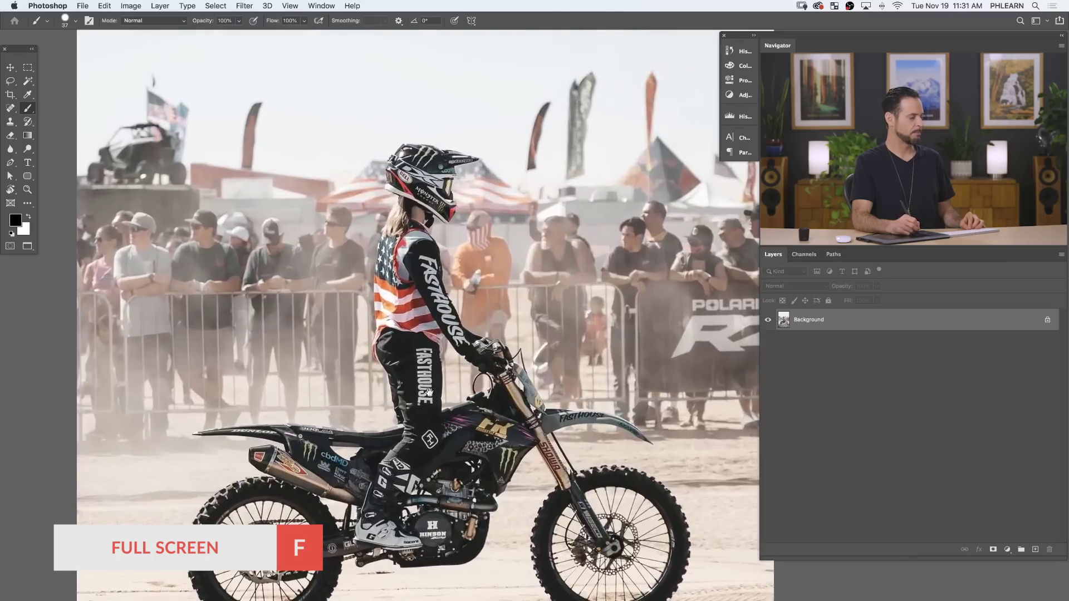
pyautogui.moveTo(428, 393); pyautogui.dragTo(428, 301)
pyautogui.keyDown('ctrl'); pyautogui.click(259, 411); pyautogui.keyUp('ctrl')
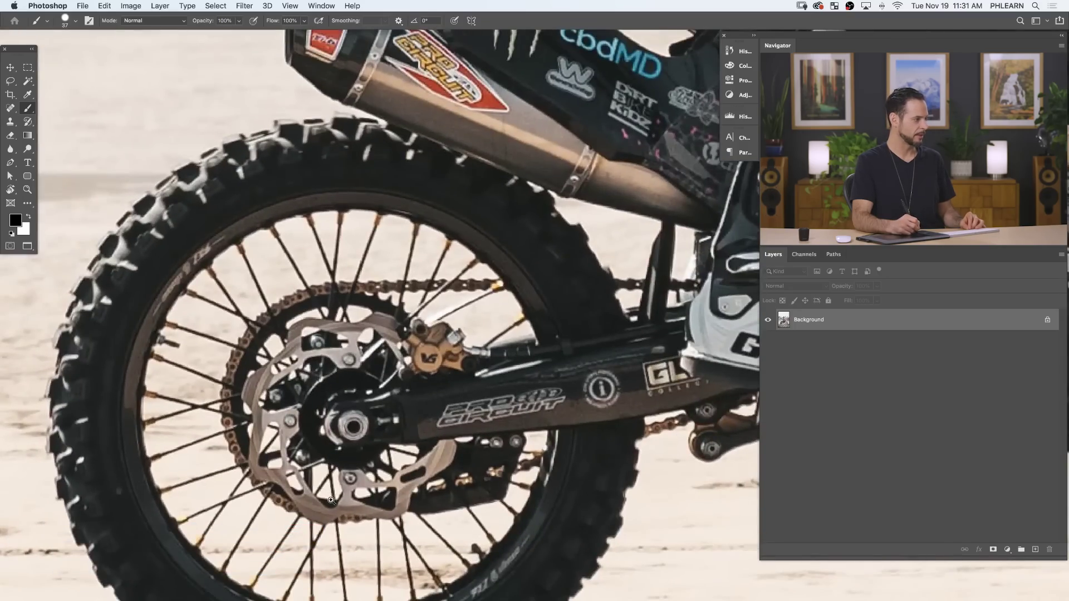
pyautogui.moveTo(329, 499); pyautogui.dragTo(379, 499)
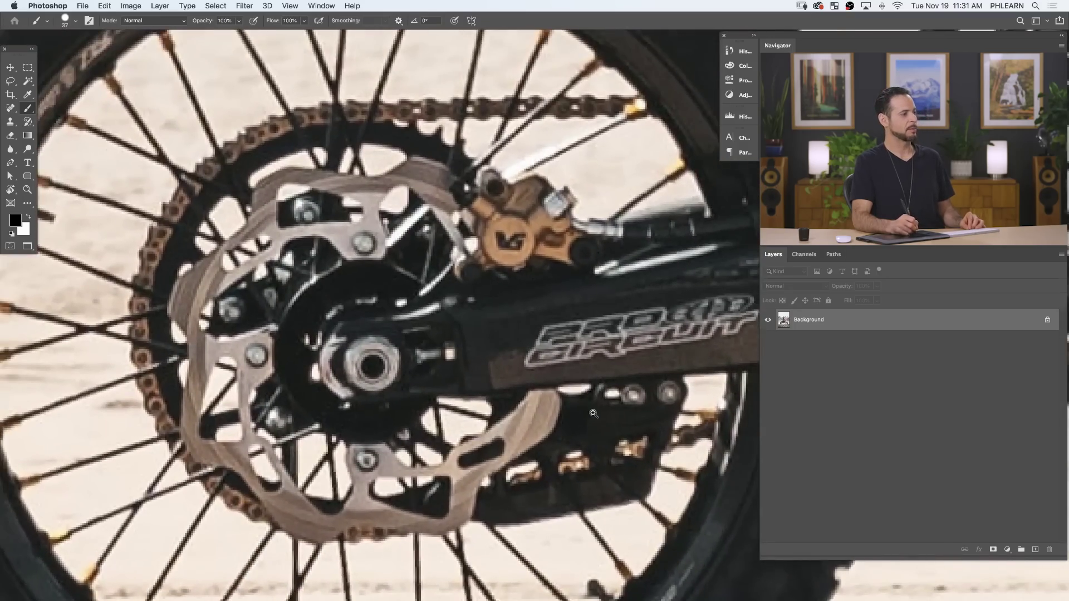
pyautogui.moveTo(625, 406); pyautogui.dragTo(468, 407)
pyautogui.moveTo(531, 445); pyautogui.dragTo(237, 461)
pyautogui.moveTo(540, 412); pyautogui.dragTo(472, 469)
pyautogui.moveTo(509, 428); pyautogui.dragTo(488, 427)
pyautogui.scroll(-2, 488, 427)
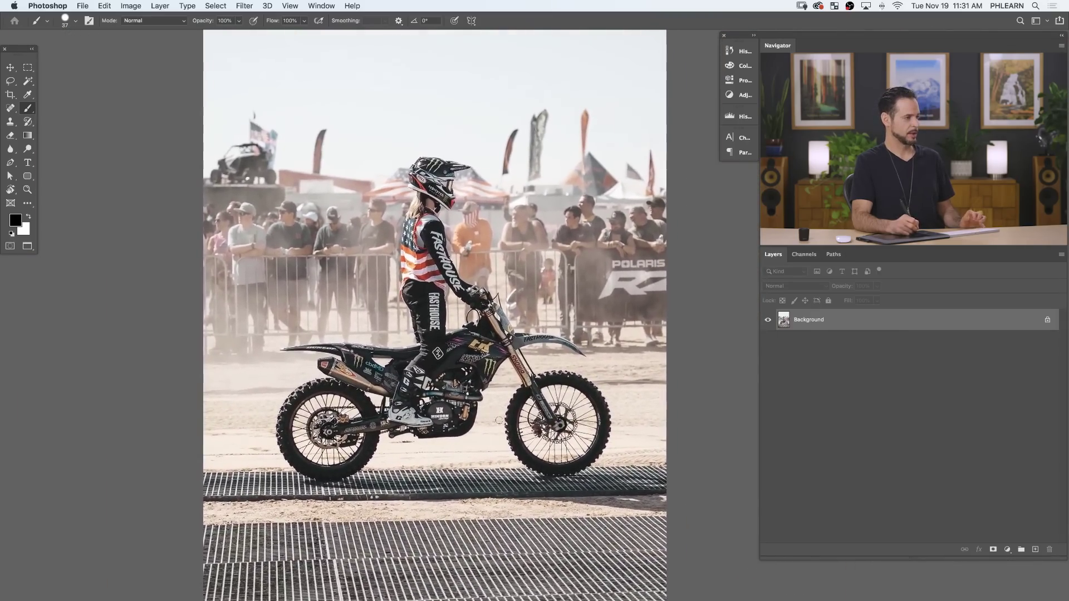
# Select the rider and motorcycle with Select Subject, inspect the selection edges, and turn the selection into a layer mask.
pyautogui.click(215, 6)
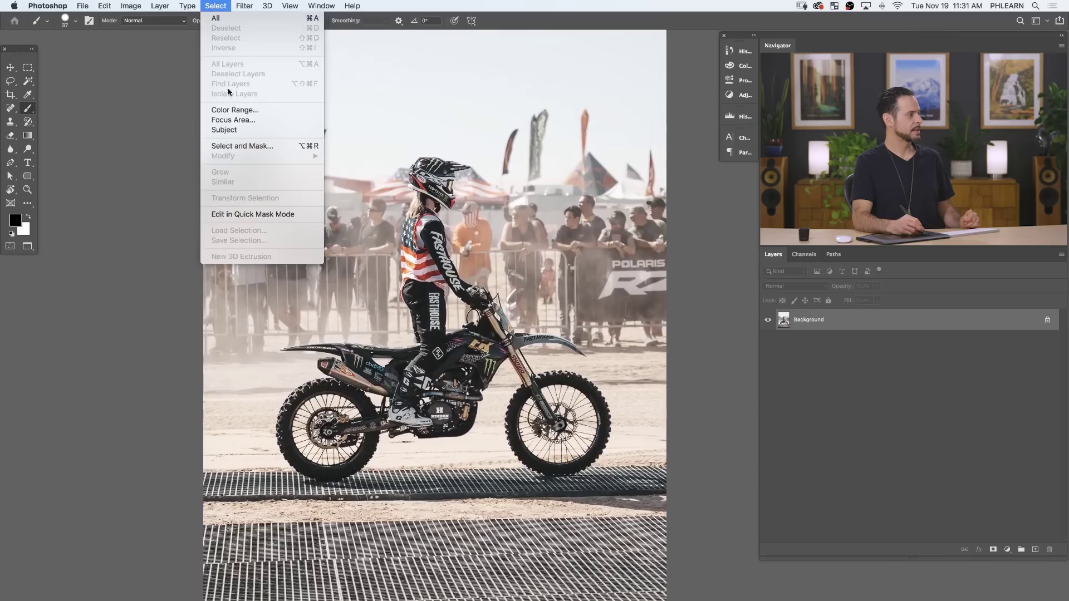
pyautogui.click(241, 129)
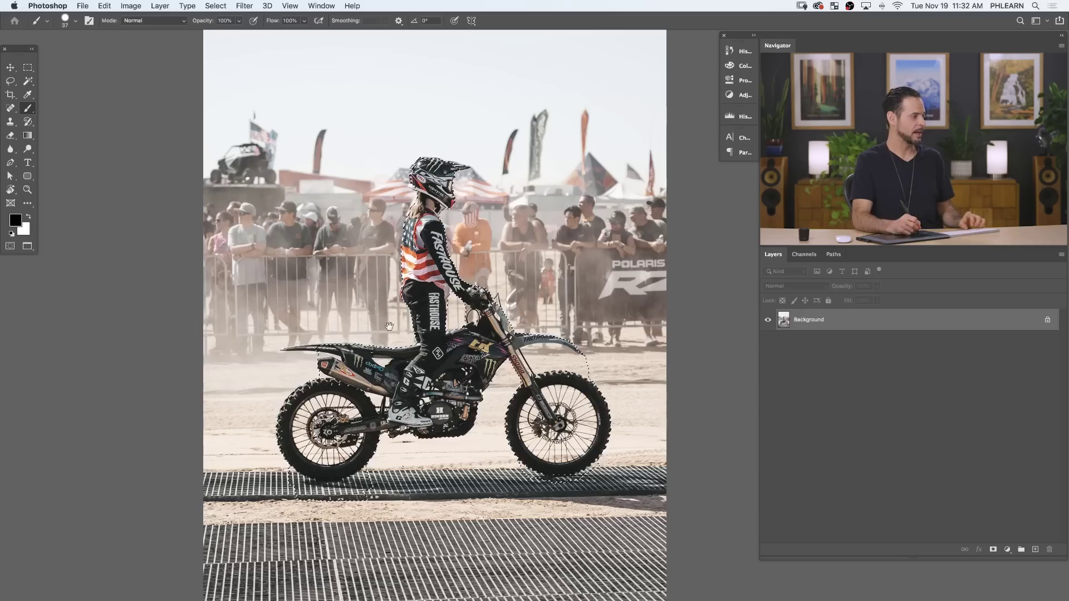
pyautogui.moveTo(446, 229); pyautogui.dragTo(512, 230)
pyautogui.scroll(-5, 398, 324)
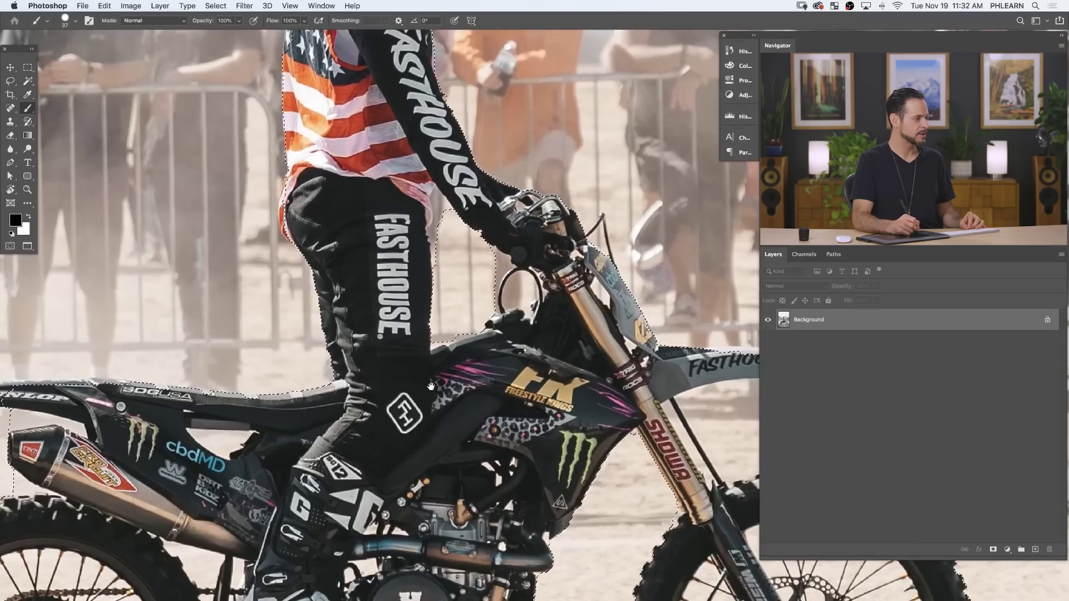
pyautogui.scroll(-4, 432, 284)
pyautogui.scroll(-3, 417, 359)
pyautogui.hscroll(-4, 416, 359)
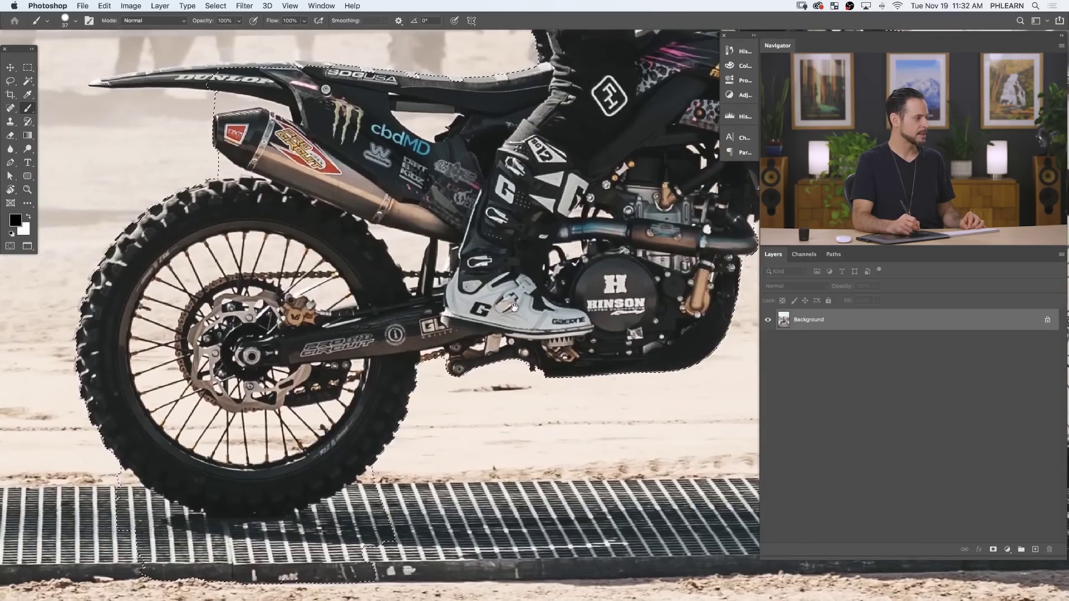
pyautogui.press('super+0')
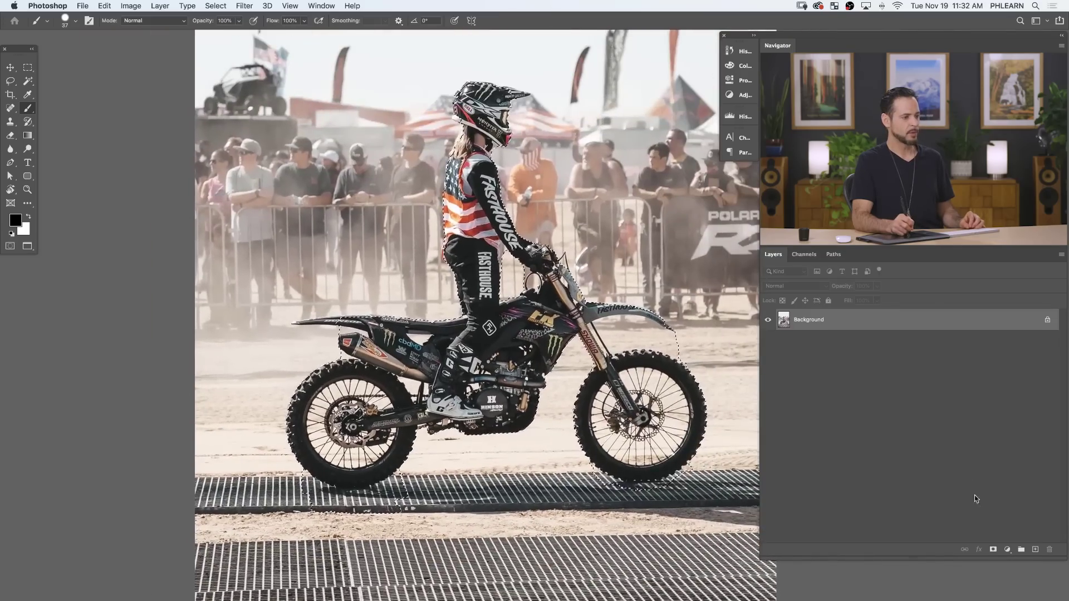
pyautogui.click(993, 549)
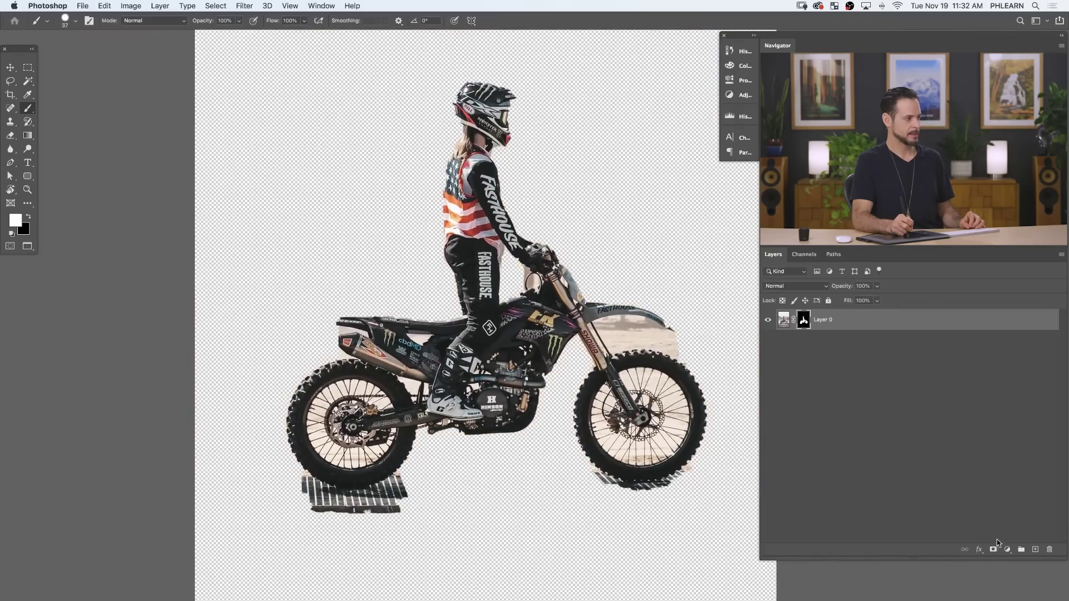
# Add a bright red Solid Color fill layer and place it beneath Layer 0.
pyautogui.click(1007, 550)
pyautogui.click(1009, 560)
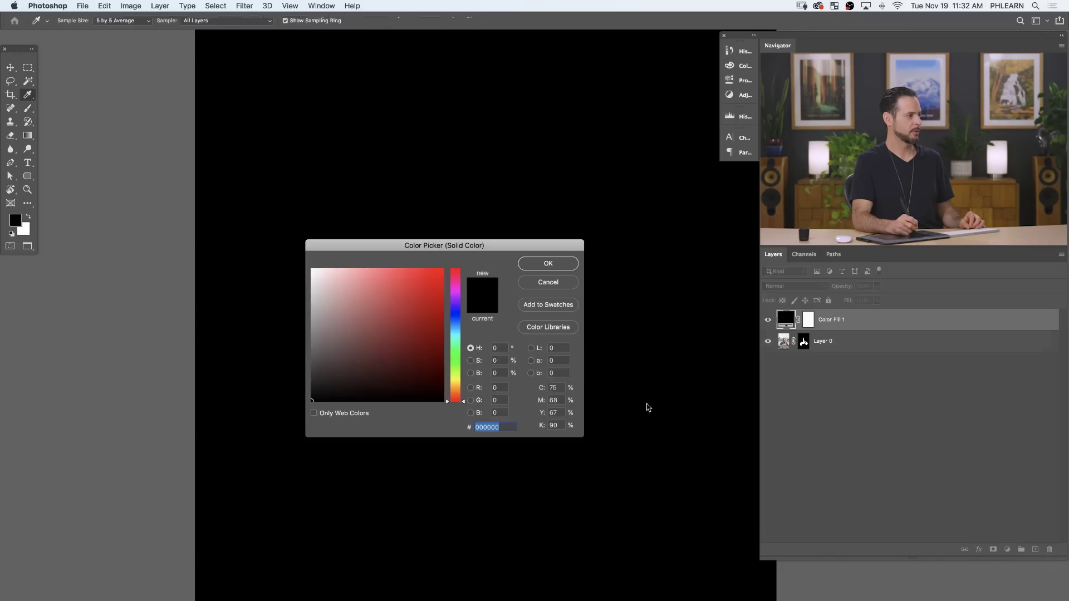
pyautogui.moveTo(388, 354); pyautogui.dragTo(563, 232)
pyautogui.click(557, 263)
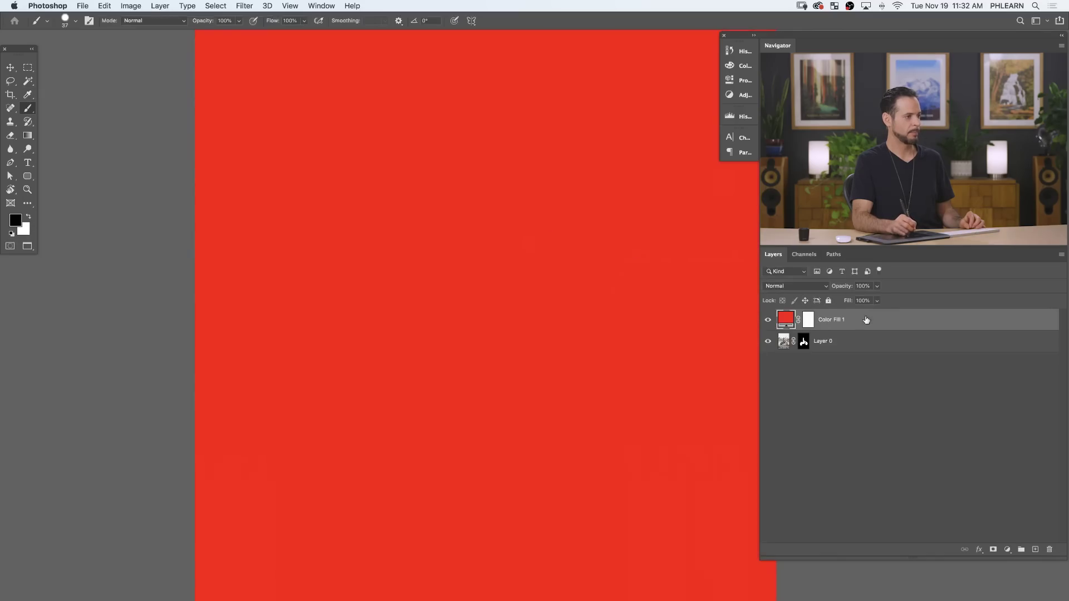
pyautogui.moveTo(866, 318); pyautogui.dragTo(867, 397)
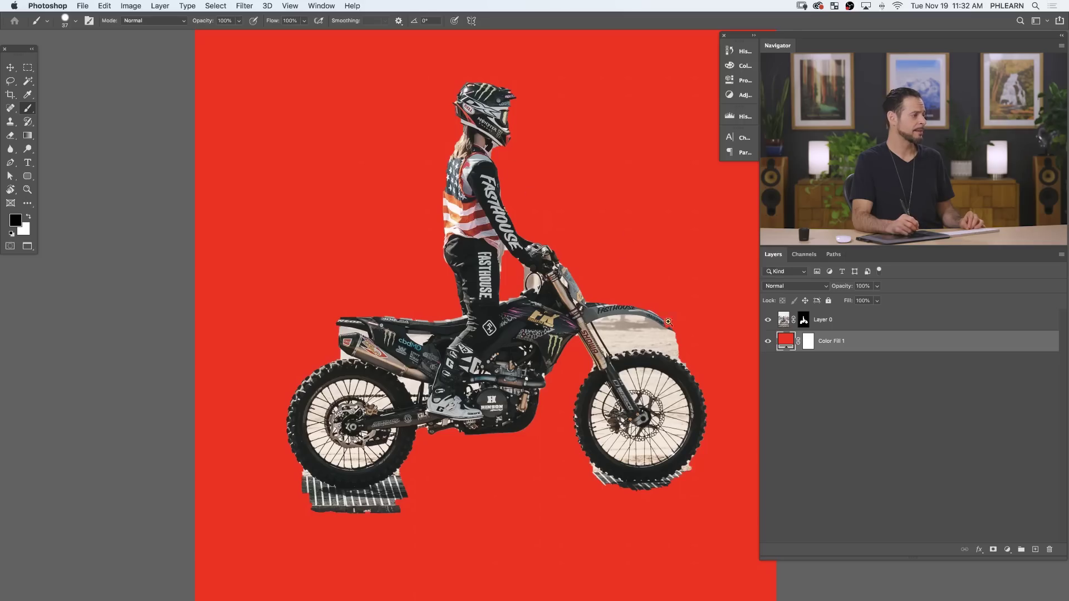
# Make Layer 0's image active and choose the Magic Wand Tool for working on the front wheel.
pyautogui.moveTo(660, 413); pyautogui.dragTo(733, 389)
pyautogui.moveTo(672, 448); pyautogui.dragTo(588, 409)
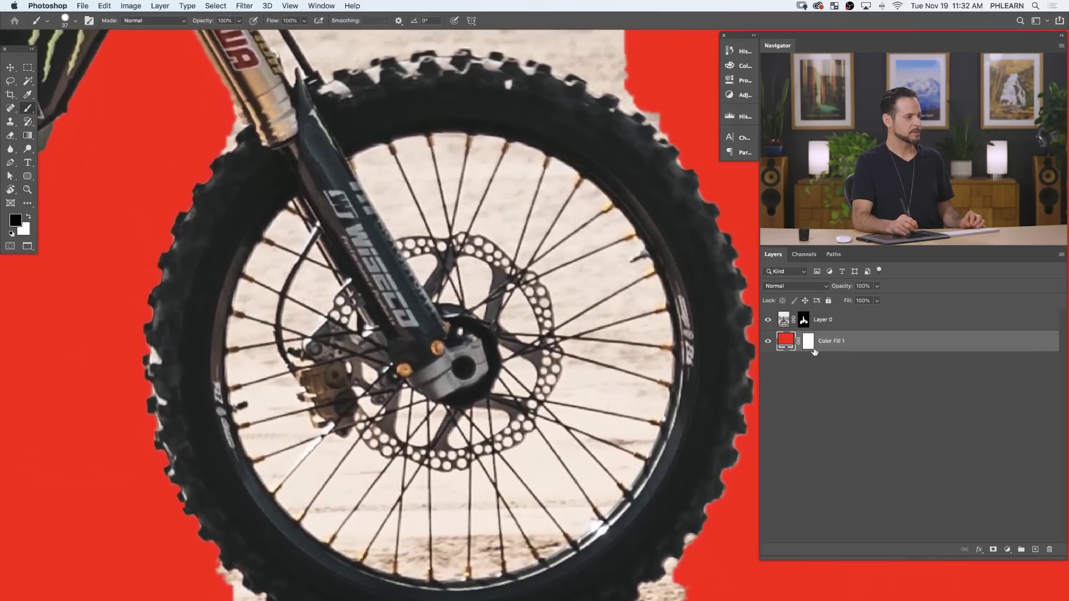
pyautogui.click(784, 320)
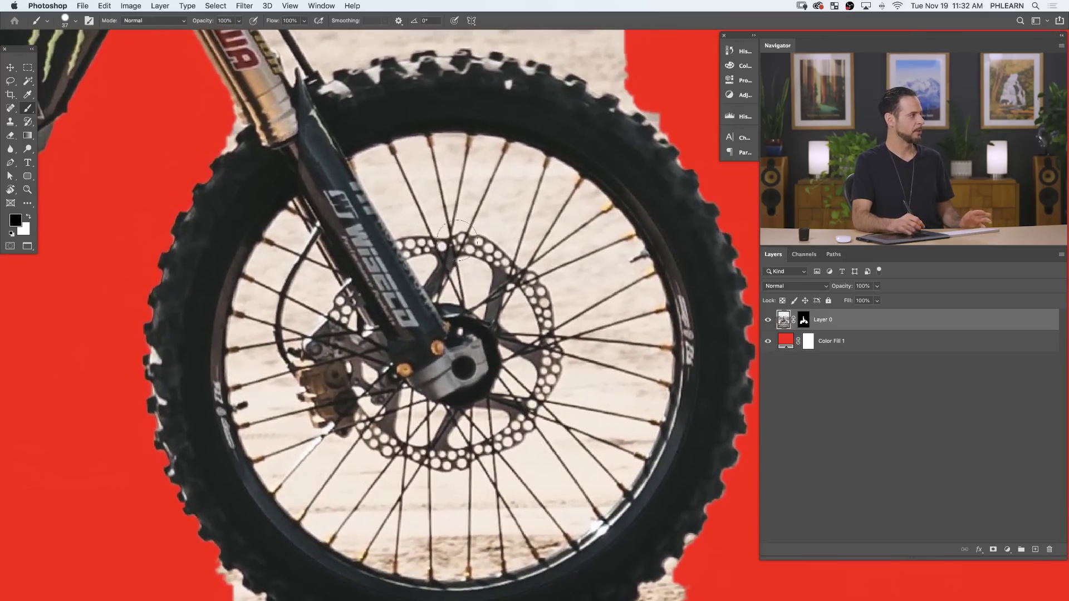
pyautogui.click(26, 83)
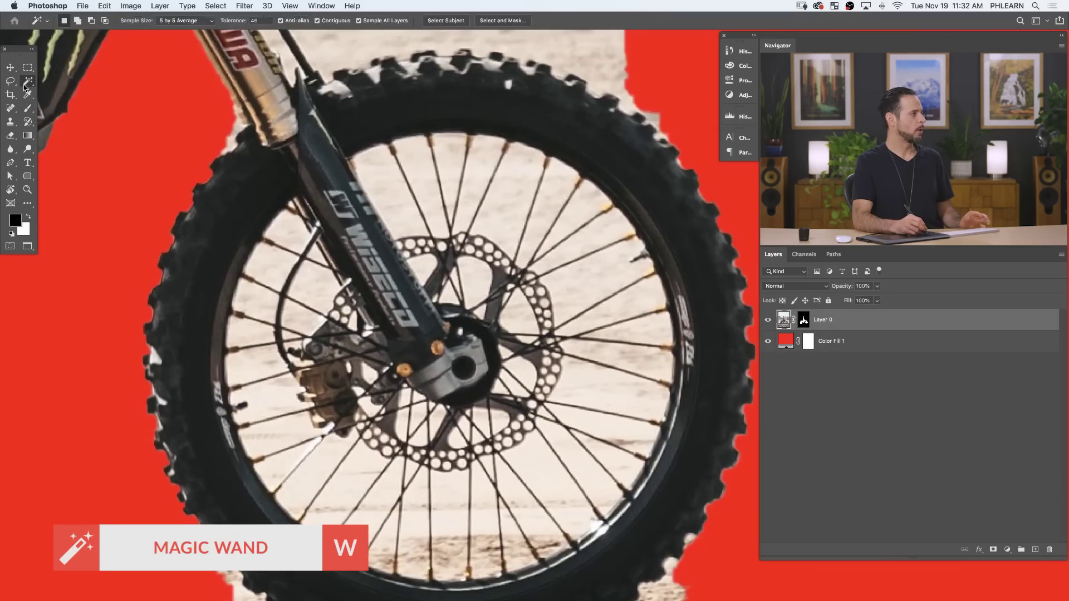
pyautogui.rightClick(24, 85)
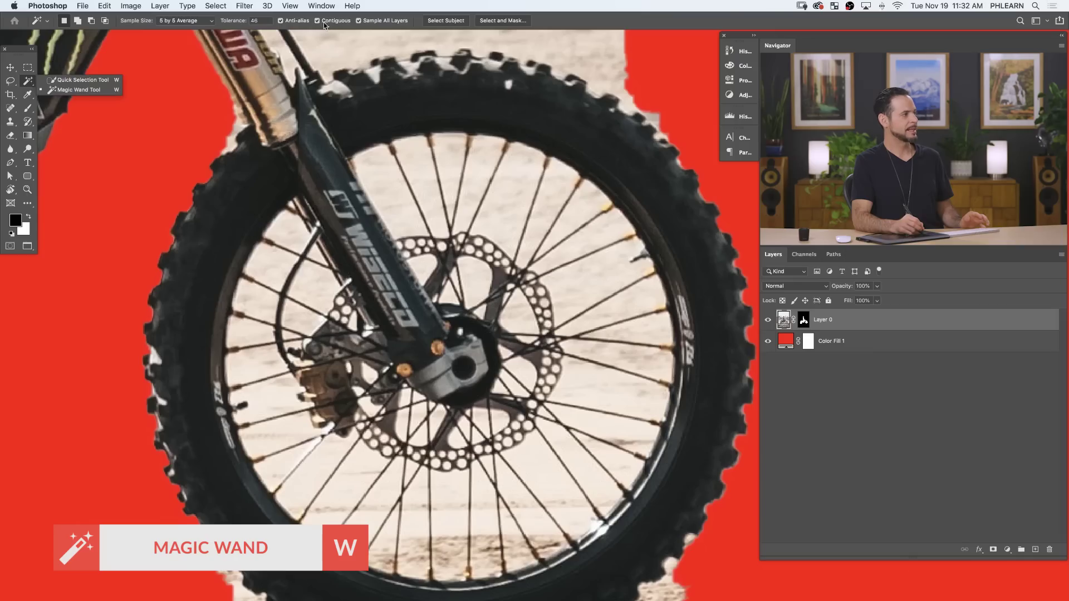
# Try selecting the sand gaps between the front wheel's spokes one at a time using the Magic Wand with Contiguous on.
pyautogui.click(509, 206)
pyautogui.click(552, 198)
pyautogui.click(581, 217)
pyautogui.click(599, 277)
pyautogui.click(623, 310)
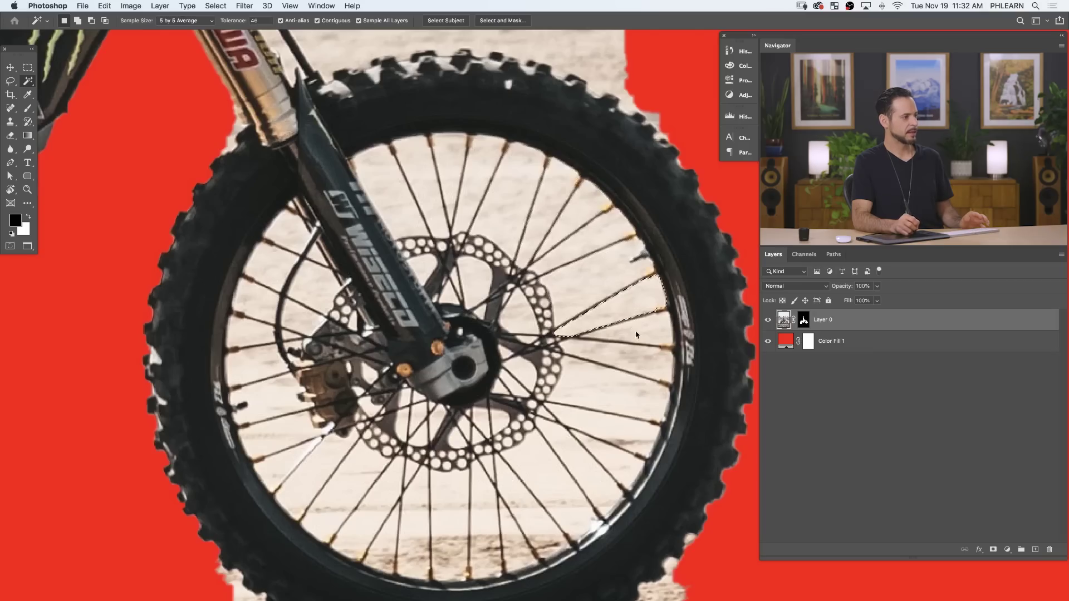
pyautogui.click(598, 448)
pyautogui.click(558, 482)
pyautogui.press('super+d')
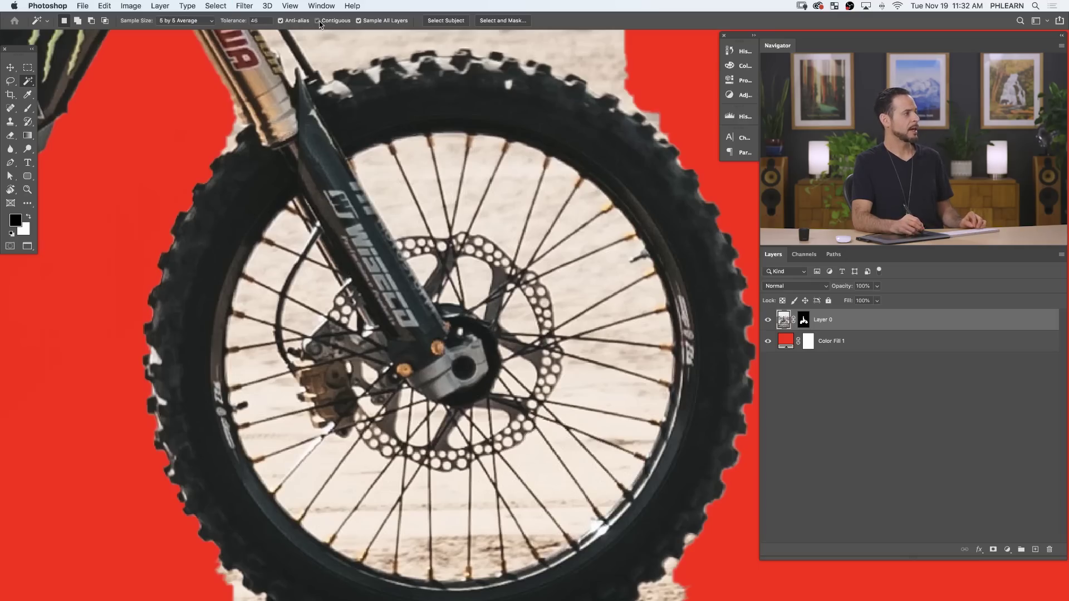
# Select all sand-coloured areas around the front wheel's spokes with Contiguous off, and paint black on Layer 0's mask between the spokes.
pyautogui.click(477, 162)
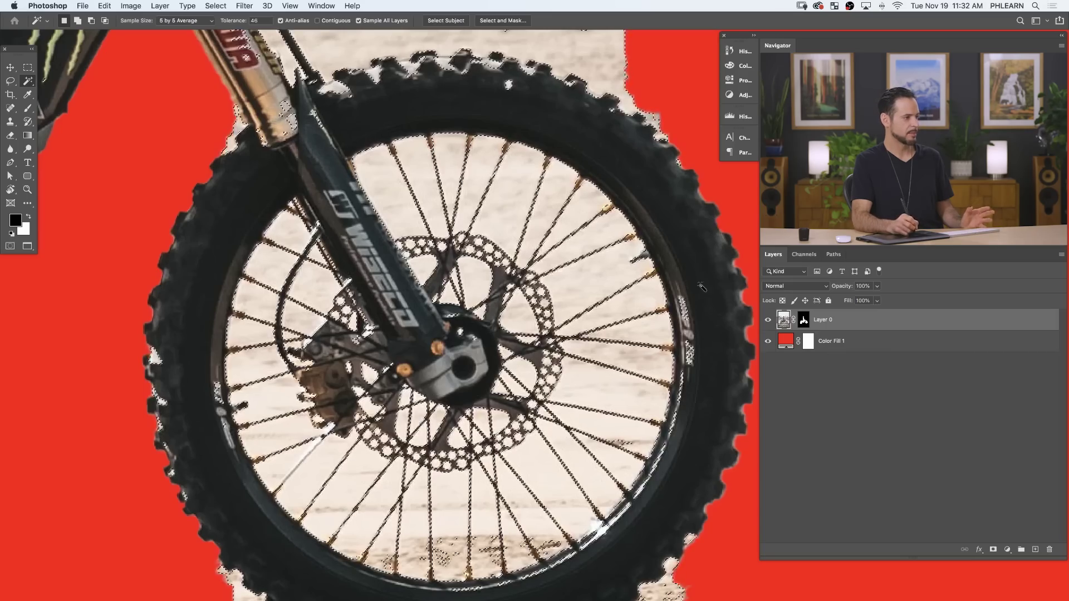
pyautogui.press('x')
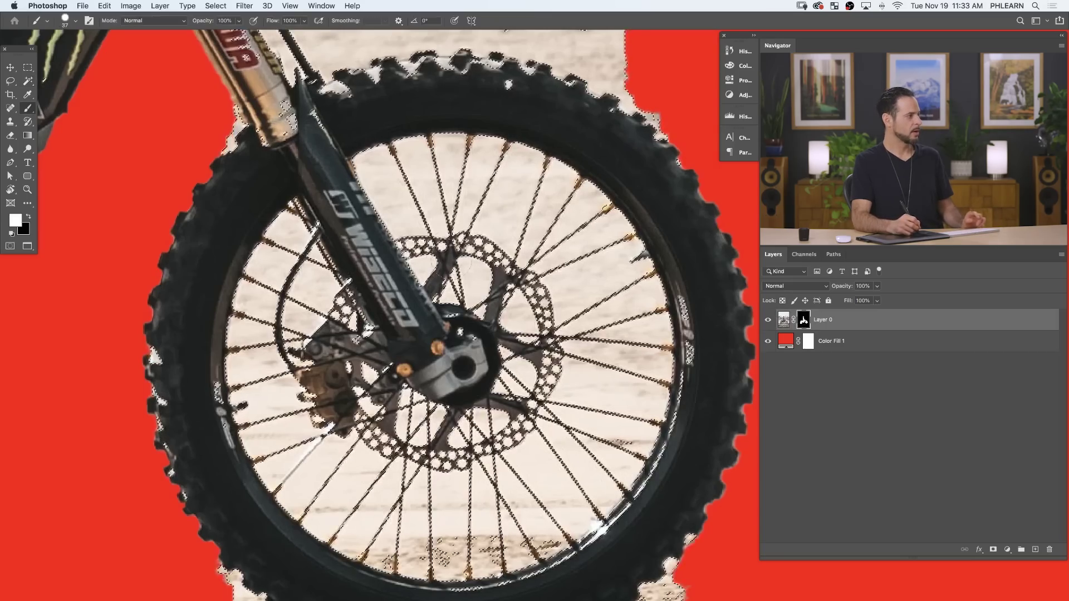
pyautogui.press('x')
pyautogui.press('b')
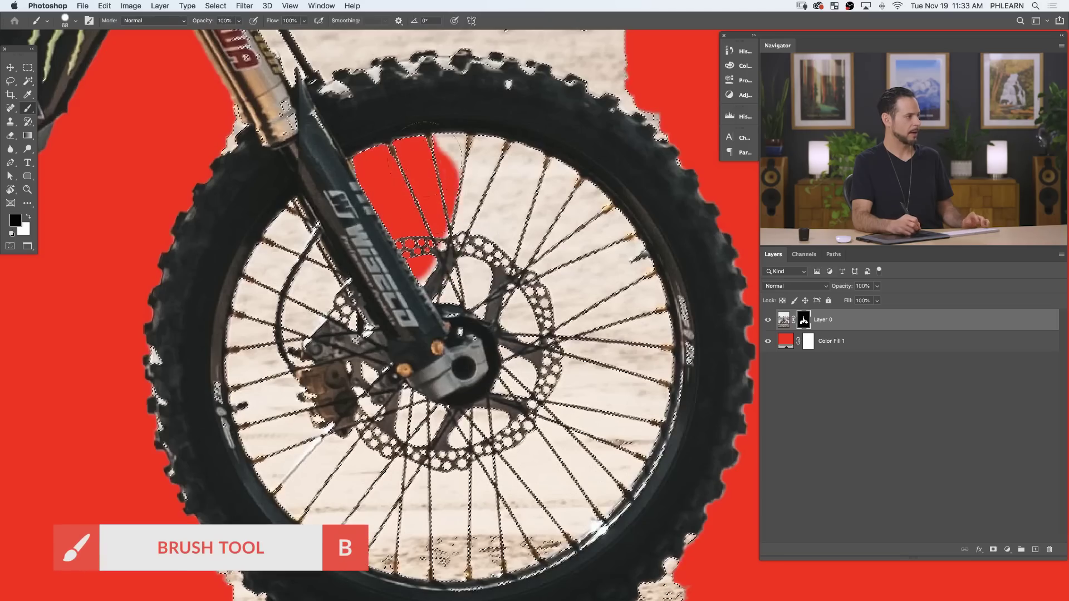